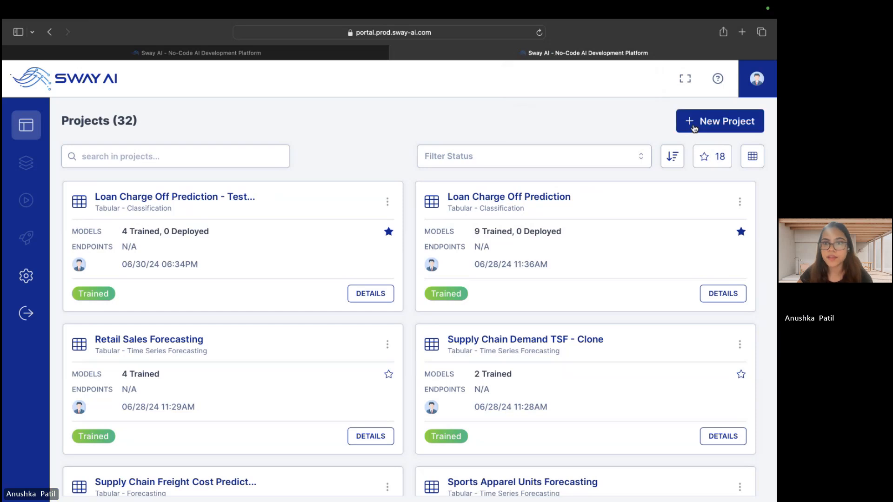
- Start a new project and select the tabular data type to view its workflow intent options
left_click(694, 128)
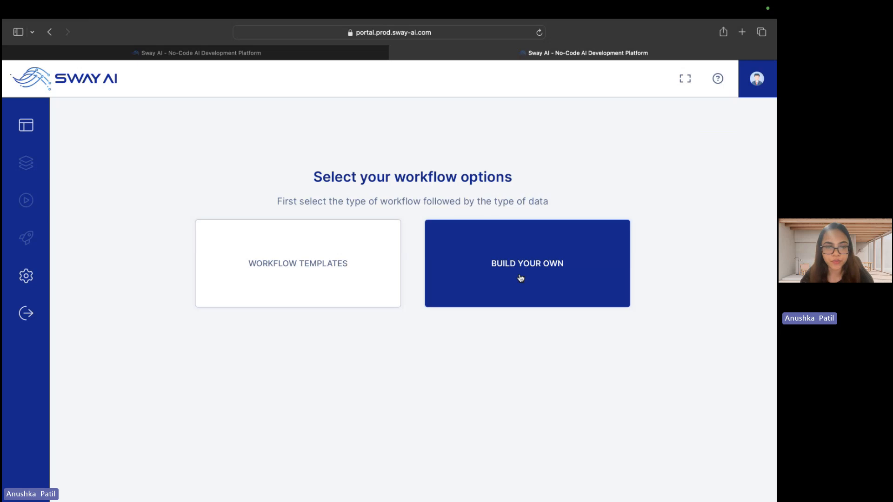
left_click(309, 269)
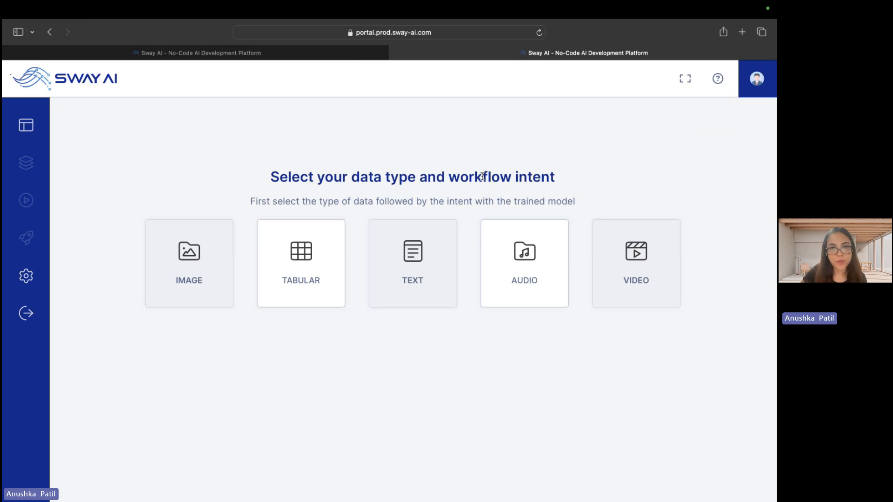
left_click(278, 281)
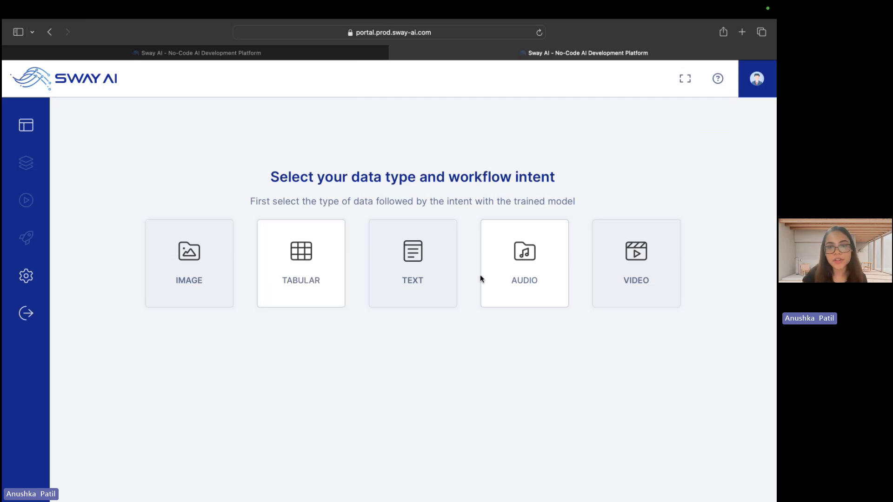
left_click(307, 271)
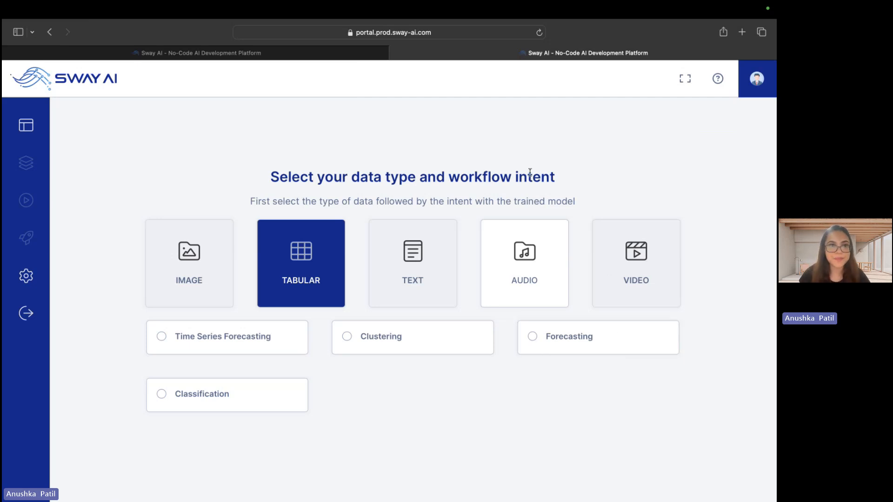
- Switch to the open Loan Charge Off Prediction workflow and review the available data source connectors and existing datasets
left_click(32, 56)
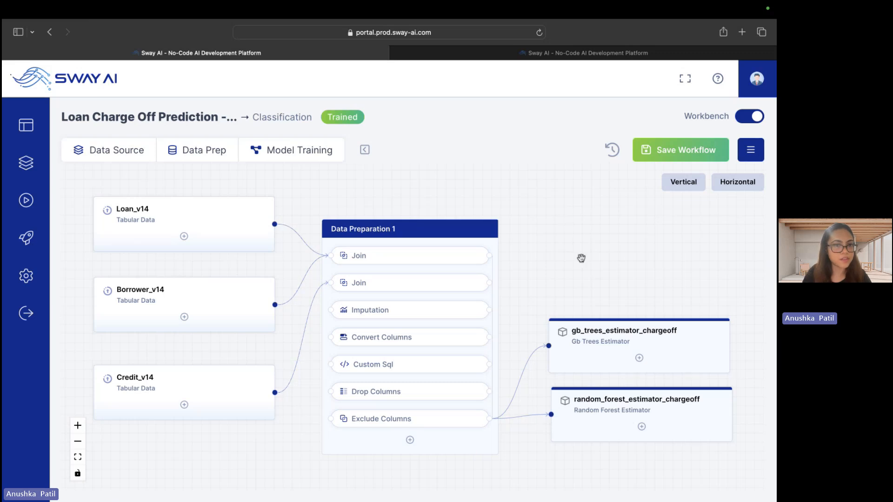
left_click(102, 155)
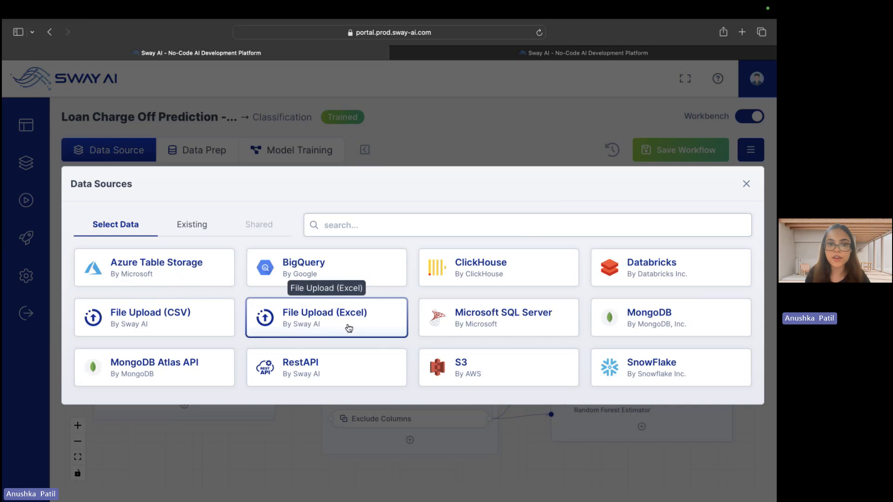
left_click(196, 230)
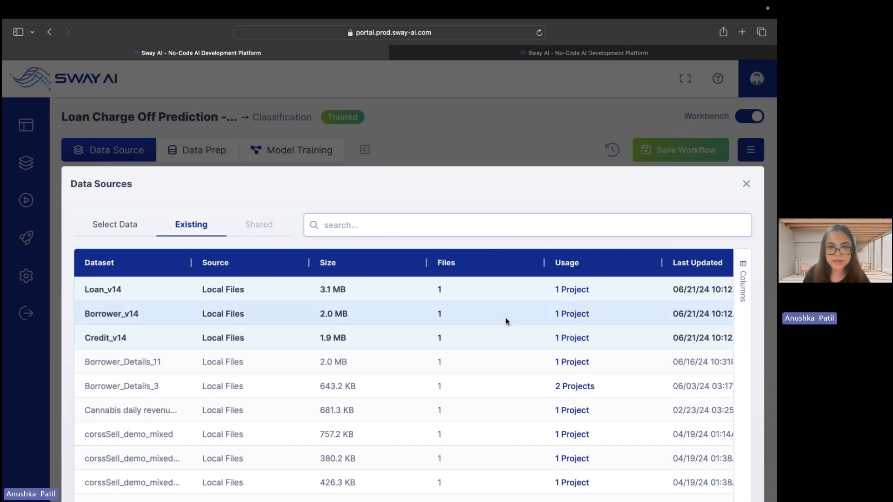
scroll(505, 321, "down", 10)
scroll(506, 321, "up", 10)
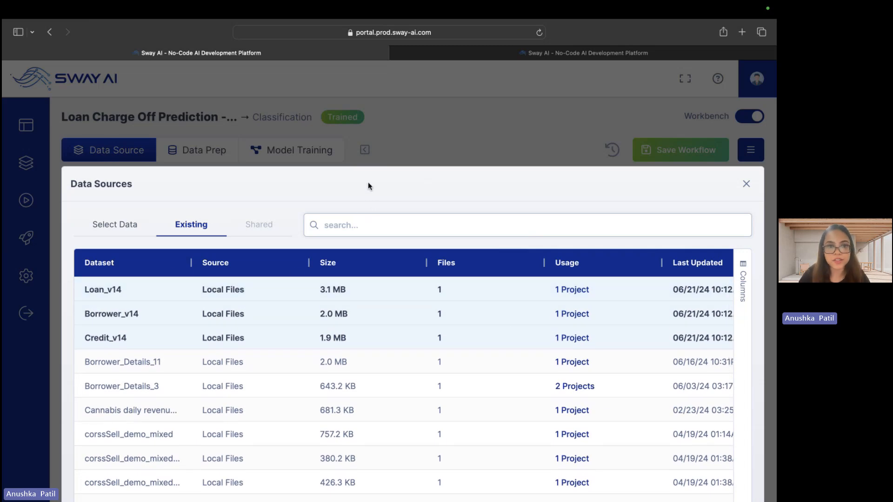
left_click(747, 184)
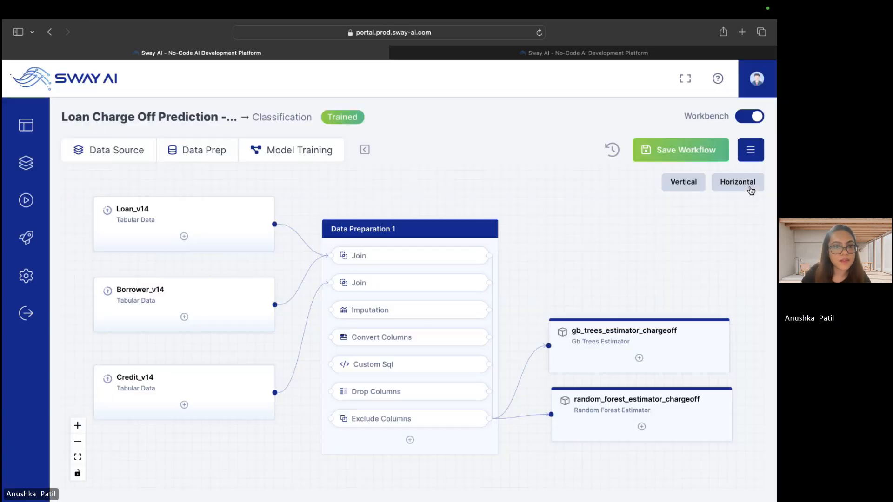
- Preview the Loan_v14 dataset and look through the rows across all its columns
left_click(212, 231)
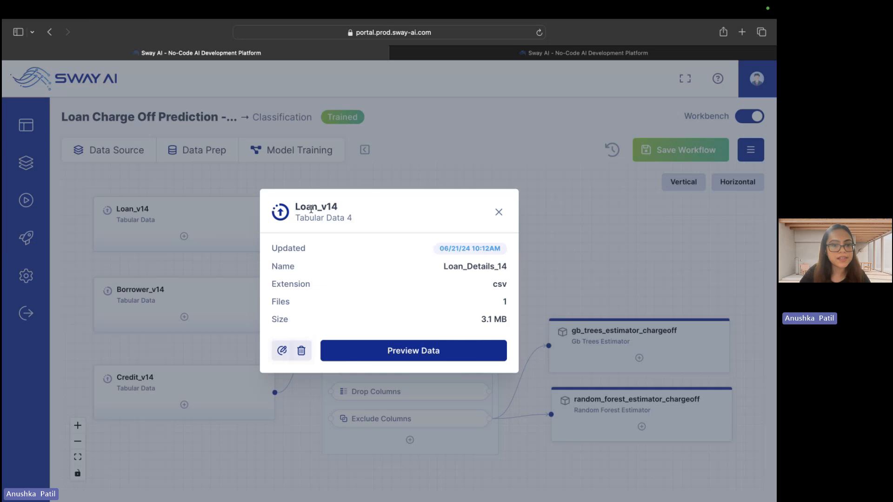
left_click(498, 212)
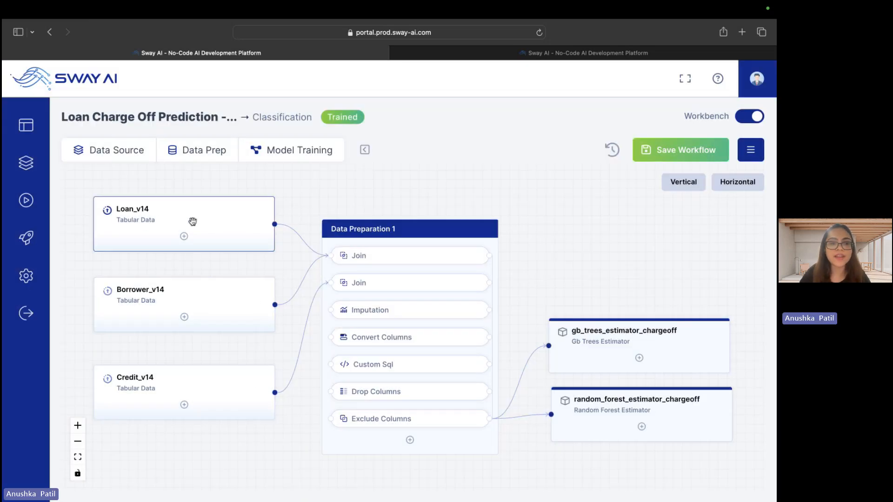
left_click(211, 219)
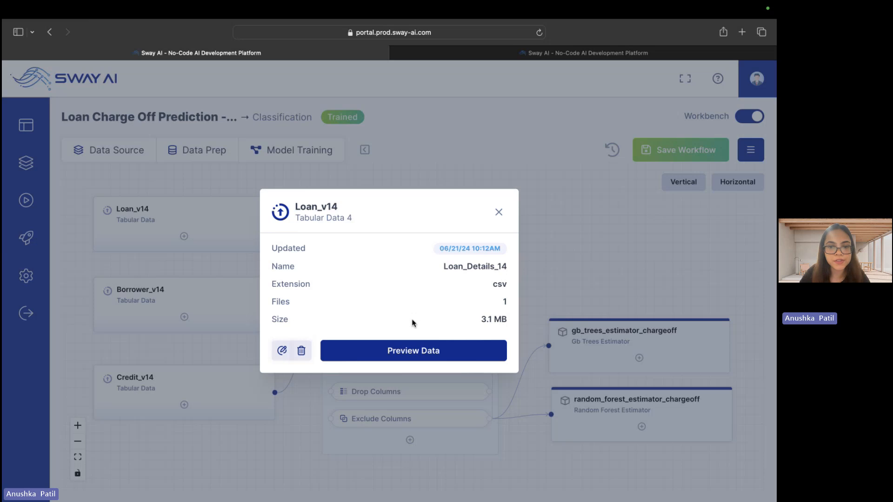
left_click(423, 352)
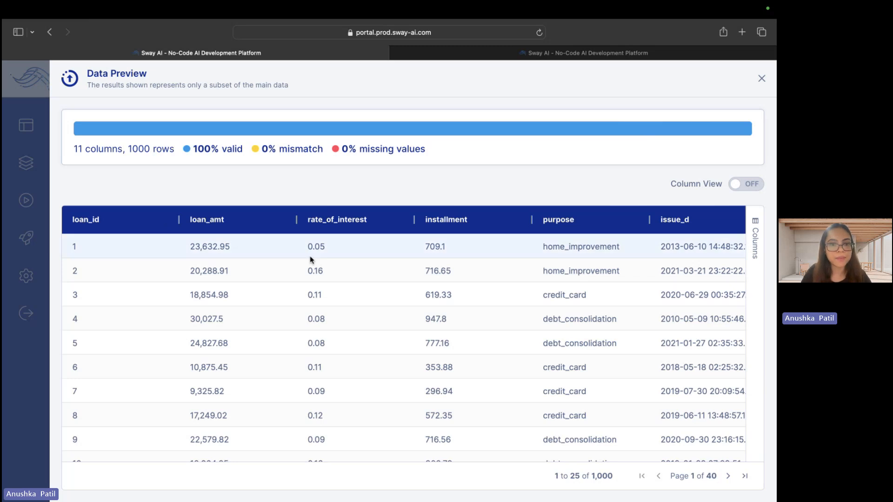
scroll(311, 259, "right", 10)
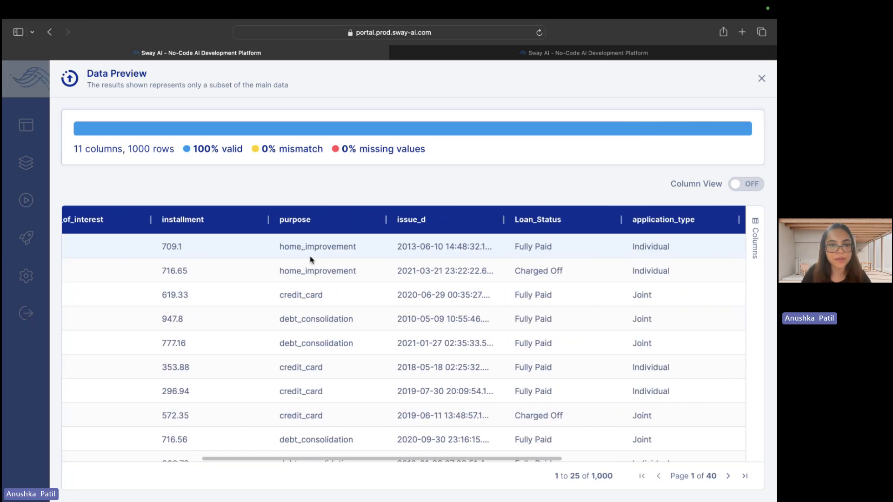
scroll(310, 259, "right", 5)
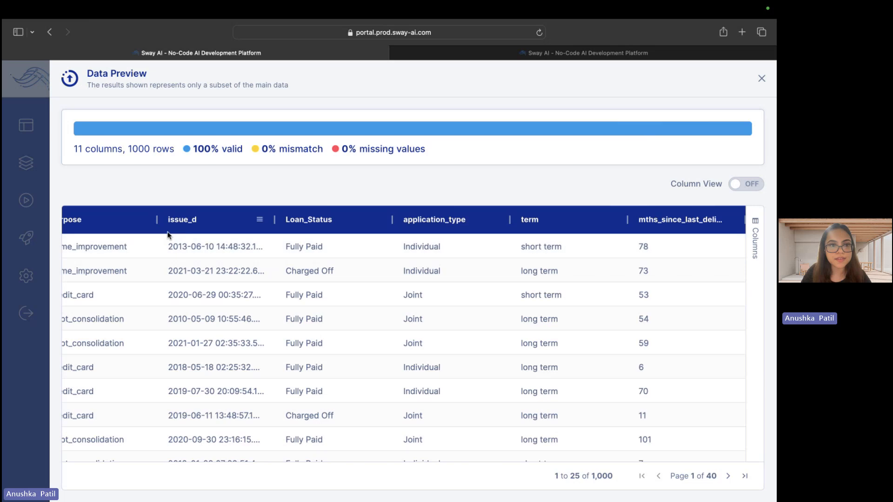
scroll(516, 271, "right", 3)
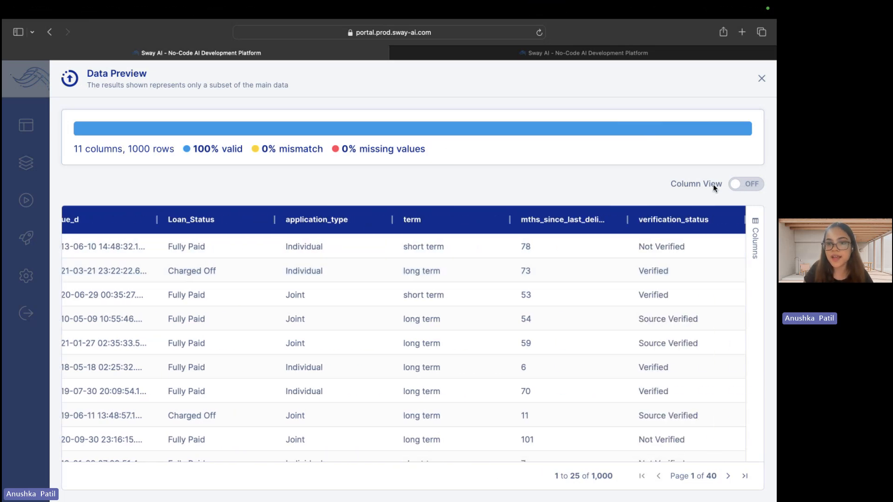
- Examine the Loan_v14 data in Column View for quality, data types, ranges, missing data and outliers, and close its preview and details
left_click(740, 186)
scroll(424, 342, "down", 2)
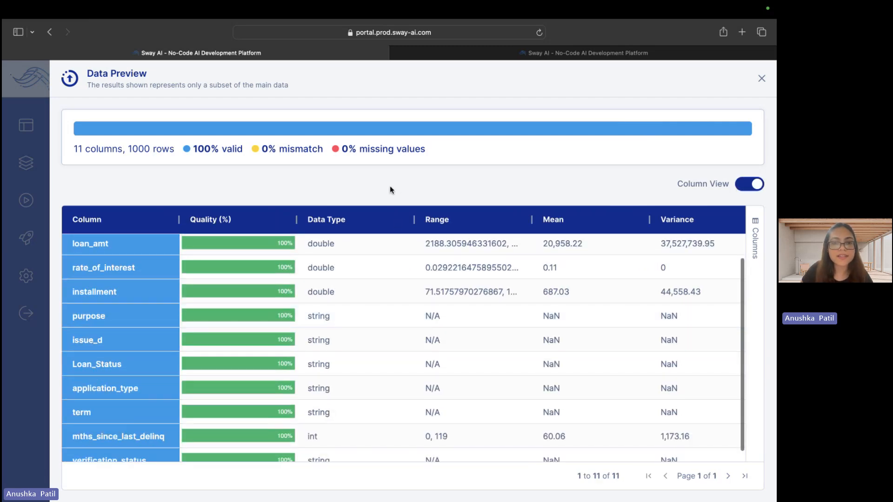
scroll(409, 332, "up", 2)
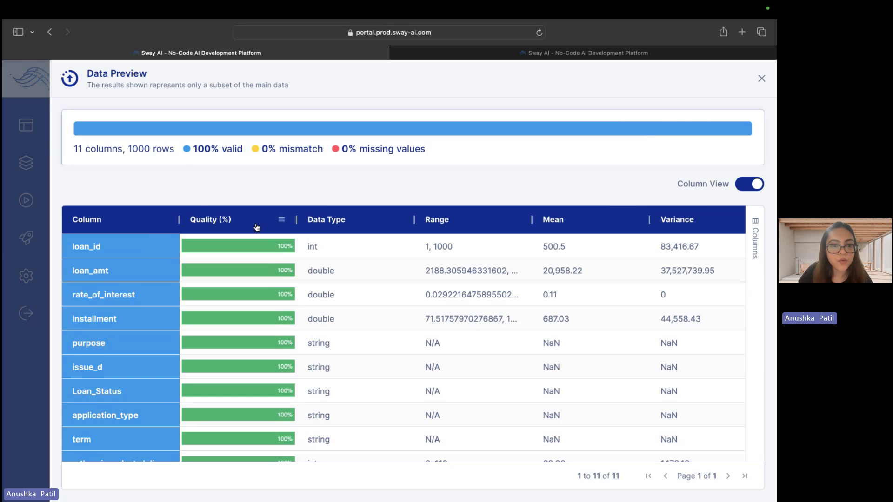
scroll(308, 420, "down", 2)
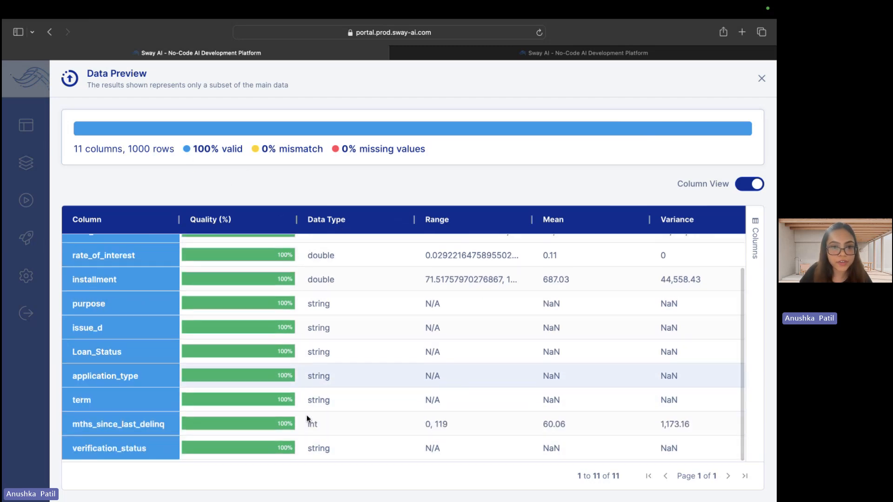
scroll(379, 426, "up", 2)
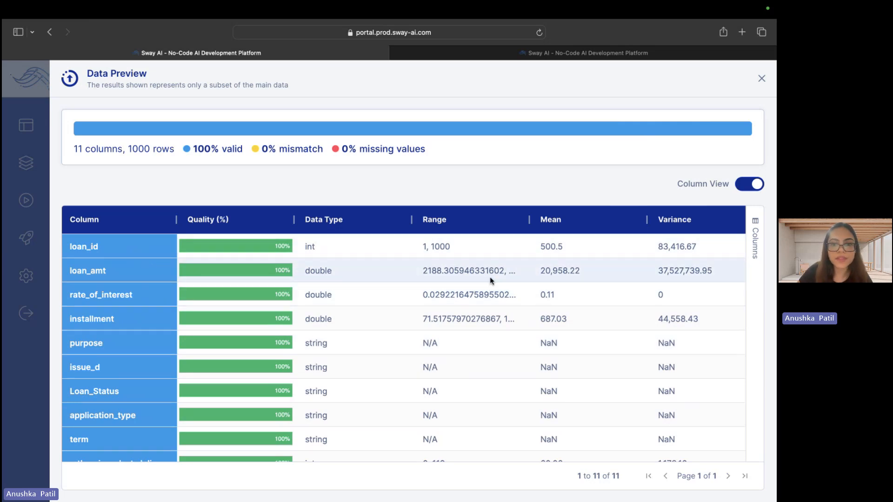
scroll(605, 314, "right", 10)
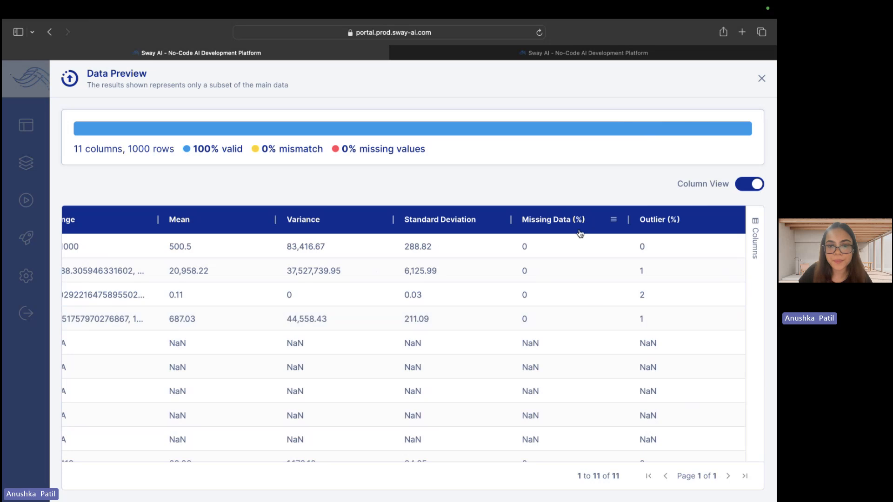
scroll(600, 303, "down", 2)
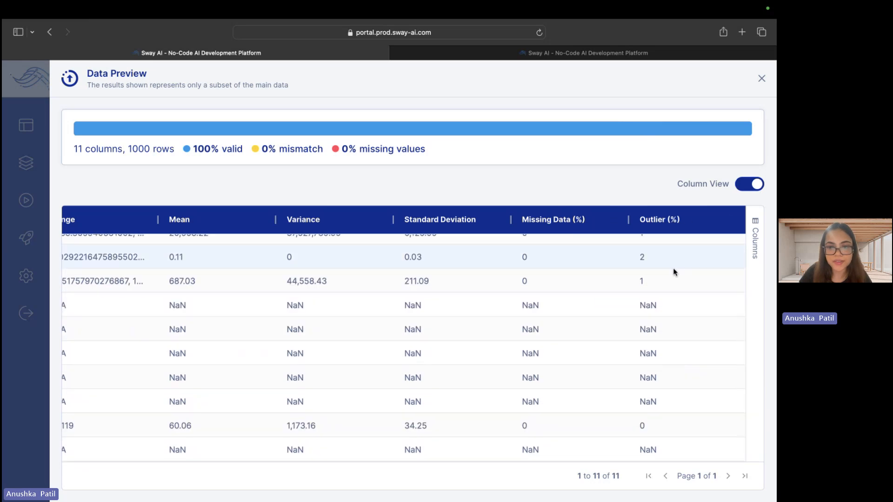
scroll(605, 265, "up", 2)
scroll(498, 288, "left", 1)
scroll(460, 319, "left", 5)
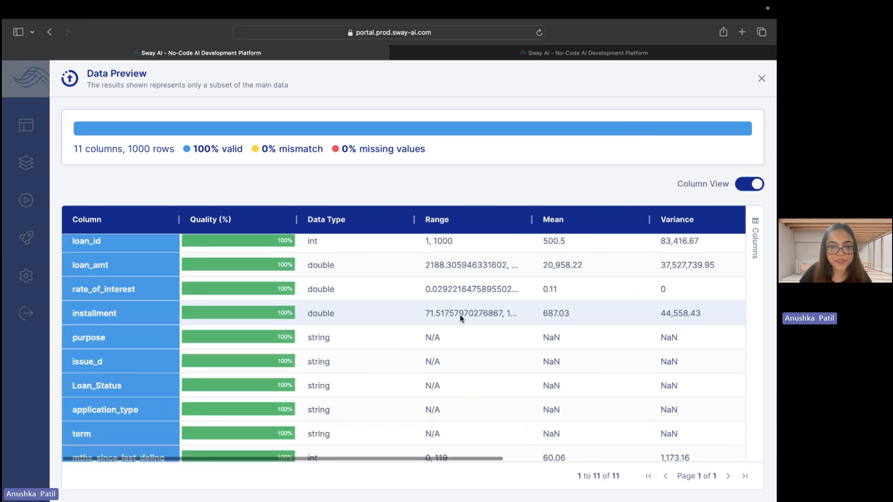
scroll(461, 318, "down", 2)
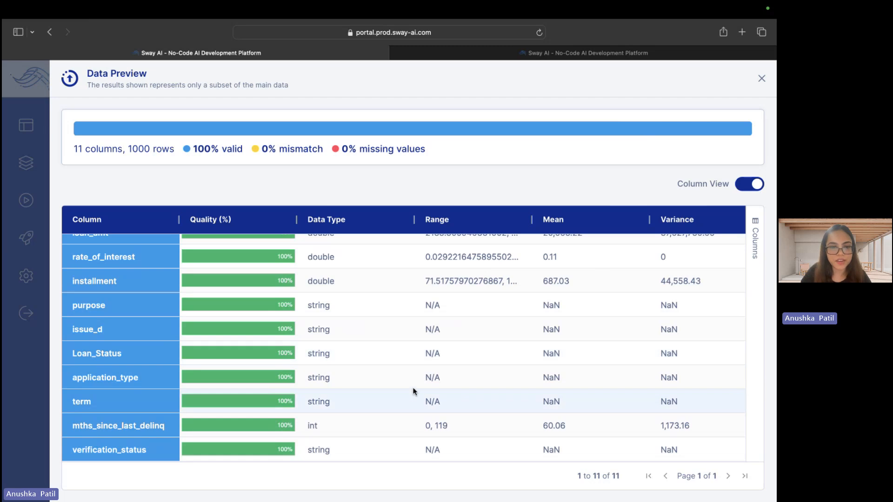
scroll(533, 391, "right", 1)
scroll(534, 392, "right", 3)
scroll(533, 392, "left", 3)
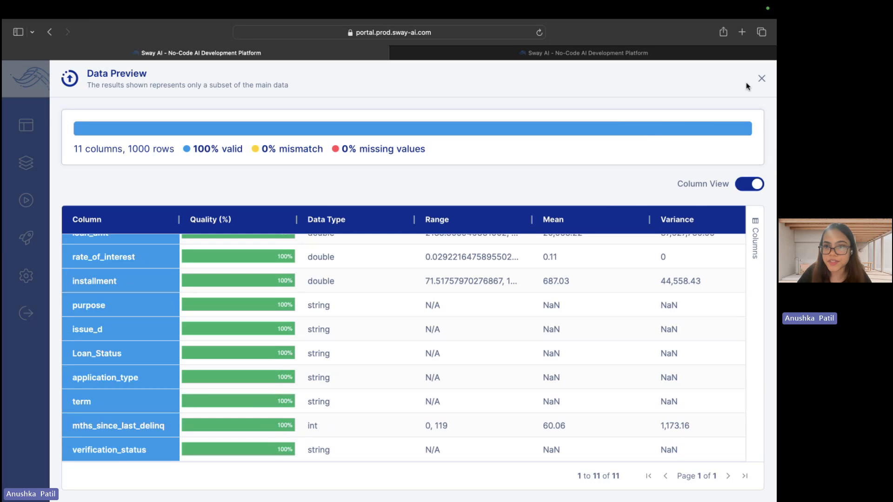
left_click(761, 79)
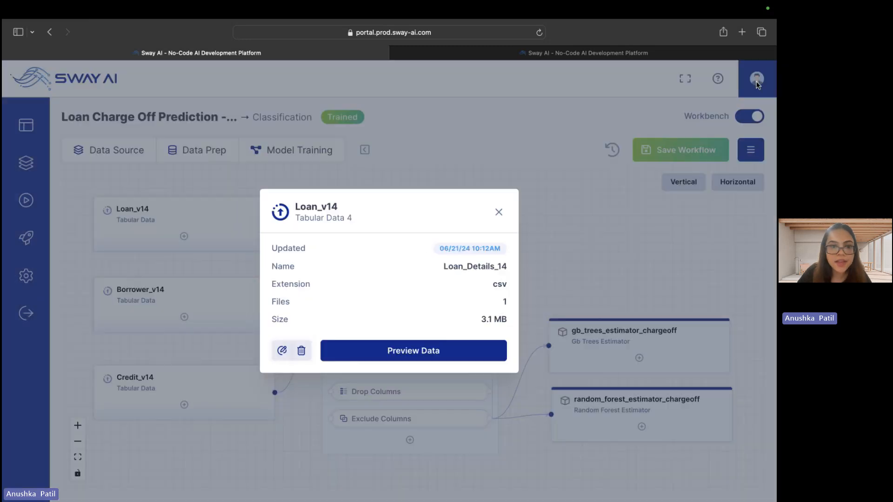
left_click(502, 214)
- Preview the Borrower_v14 dataset's rows and its Column View statistics, and close its preview and details
left_click(211, 297)
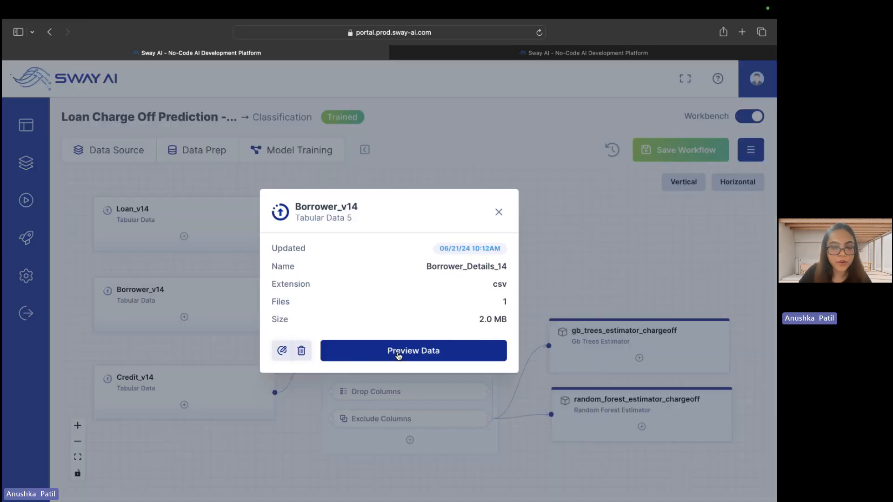
left_click(448, 352)
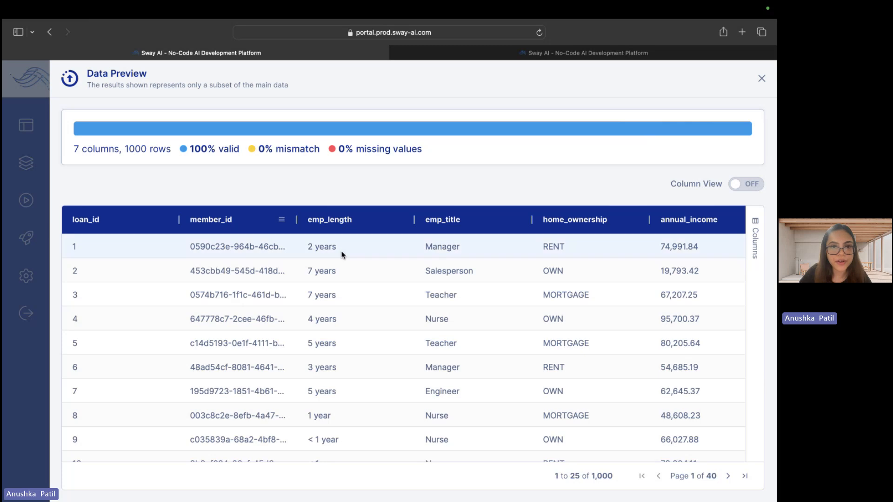
scroll(353, 260, "right", 3)
scroll(390, 255, "right", 2)
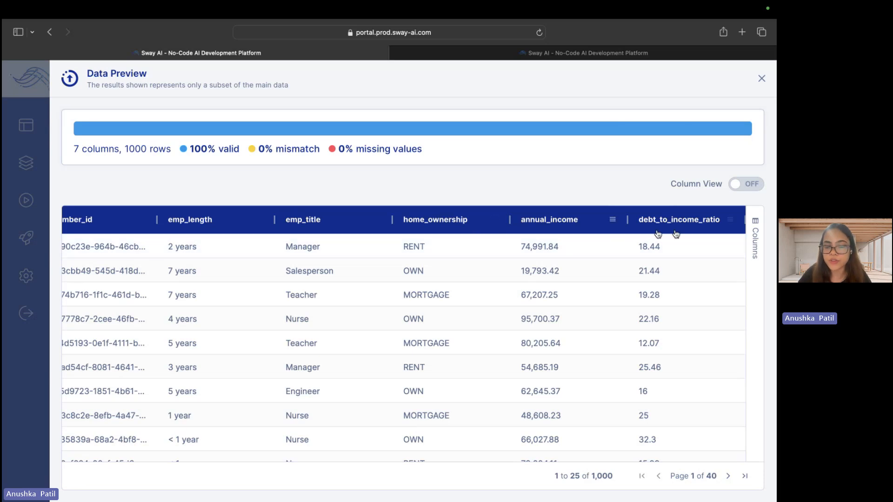
left_click(734, 184)
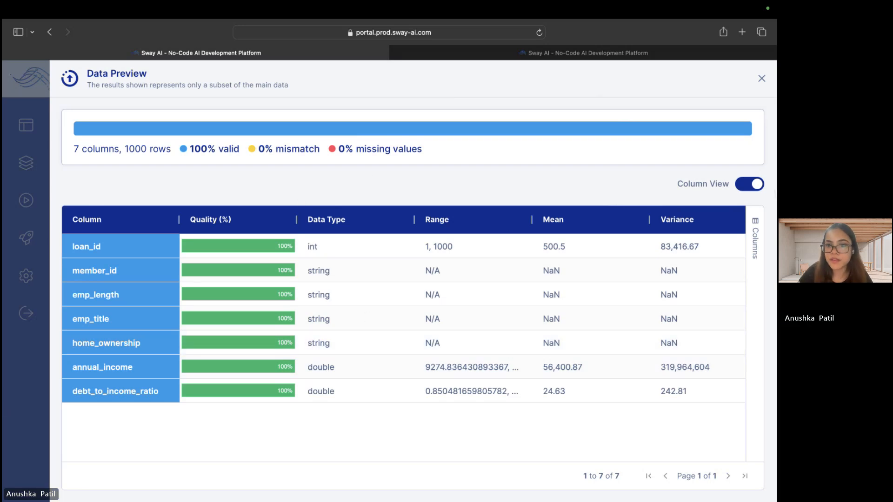
left_click(761, 87)
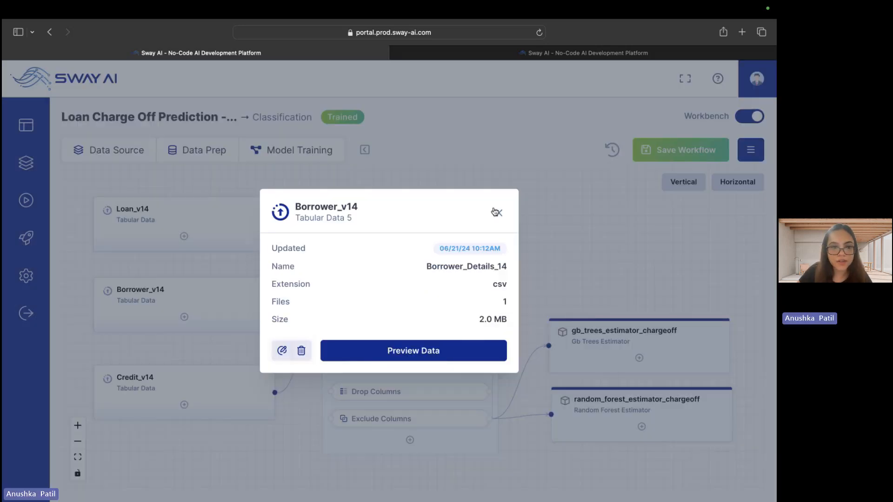
left_click(498, 211)
- Preview the Credit_v14 dataset's rows and its Column View statistics, including missing data and outliers, and close its preview and details
left_click(210, 390)
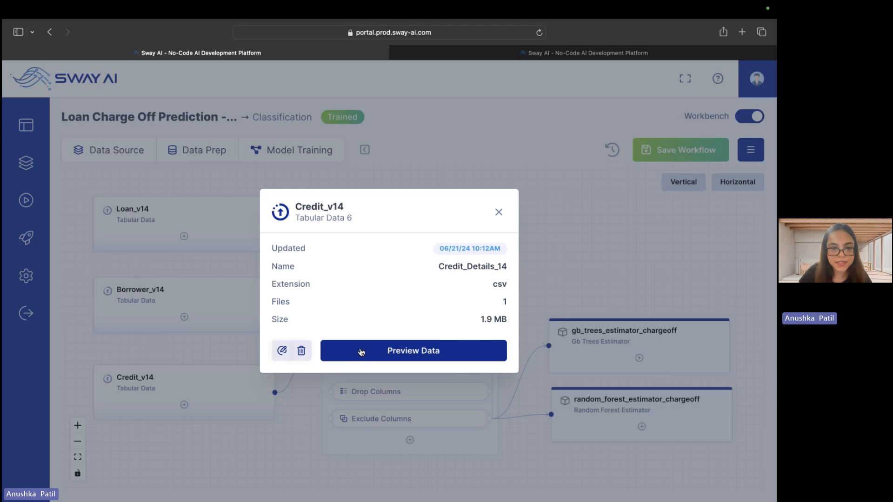
left_click(361, 352)
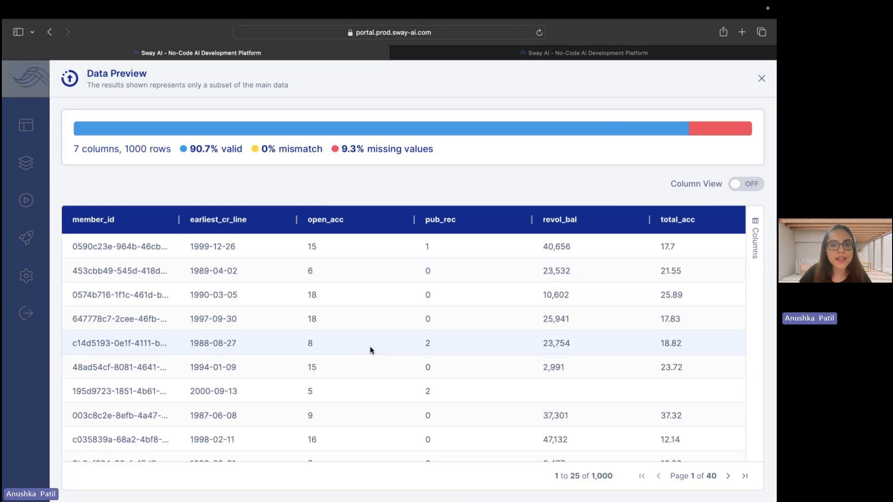
scroll(370, 346, "right", 1)
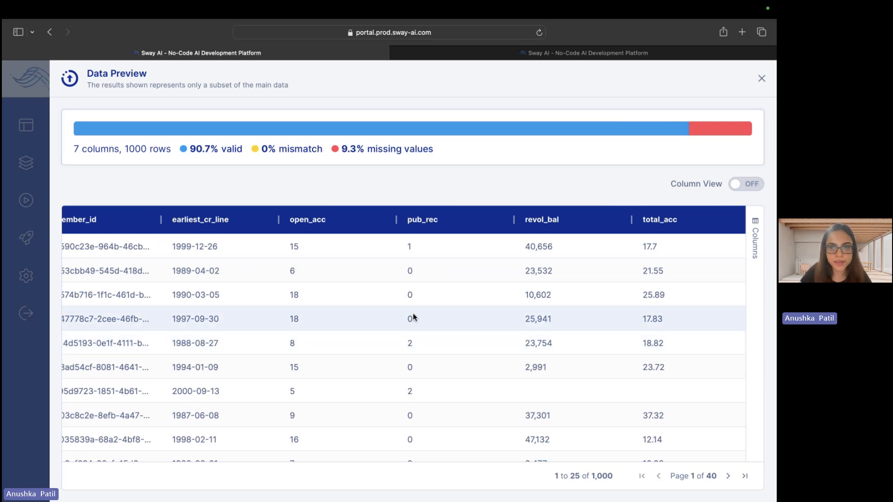
scroll(413, 315, "left", 1)
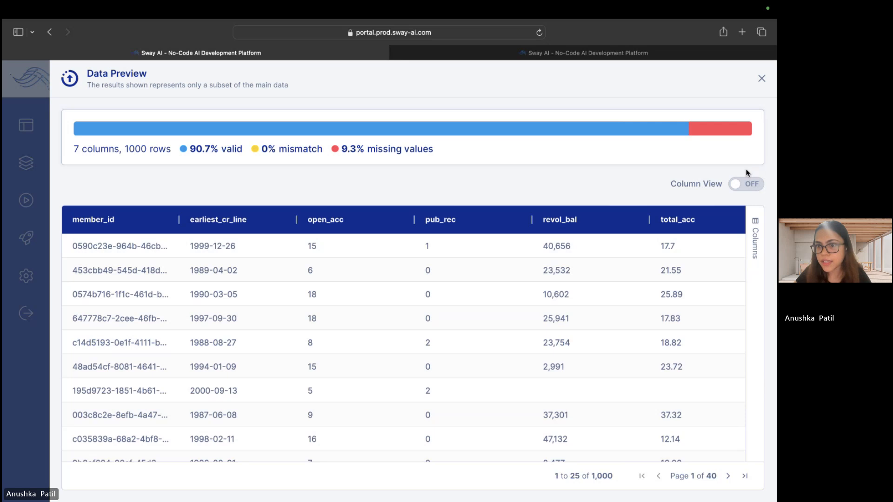
left_click(736, 185)
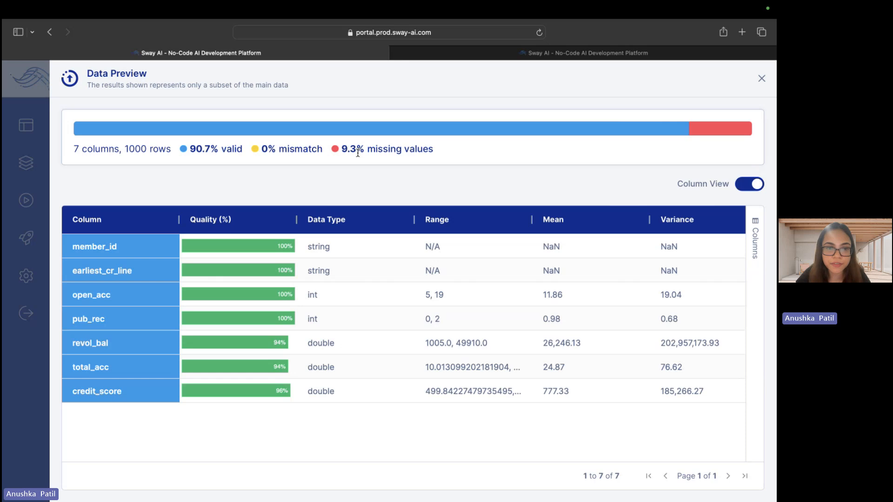
scroll(385, 333, "right", 5)
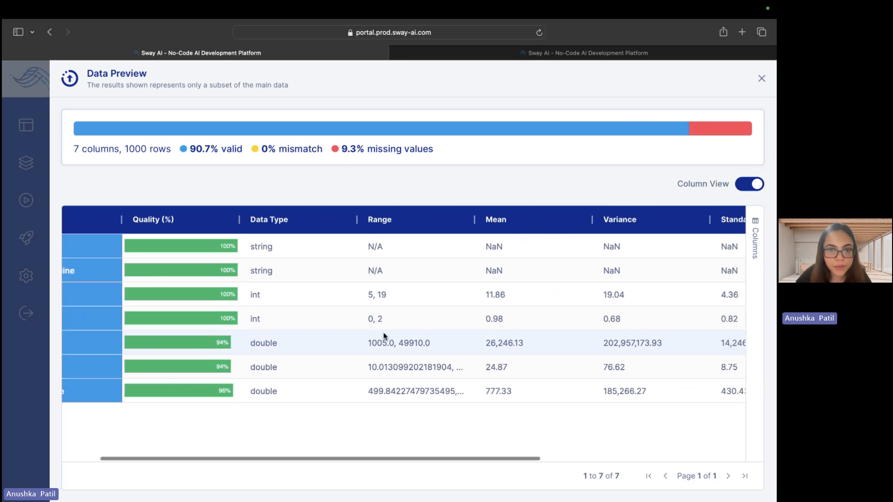
scroll(383, 334, "right", 5)
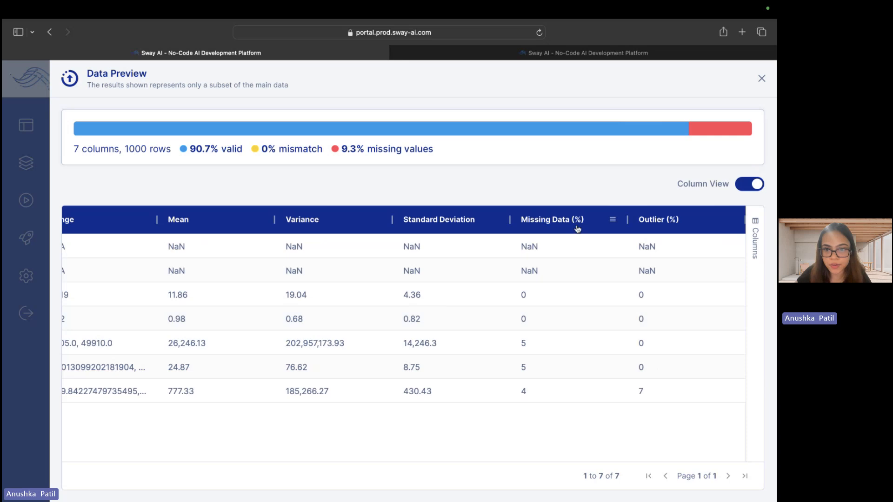
scroll(544, 335, "left", 10)
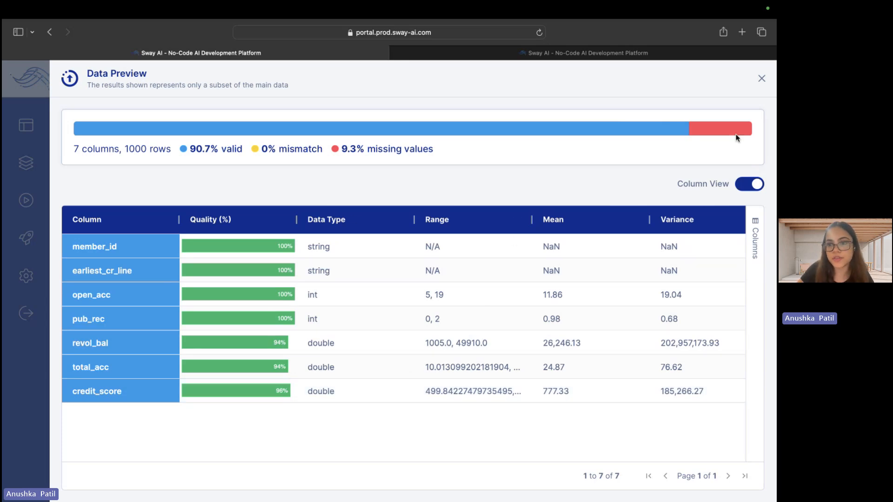
left_click(761, 78)
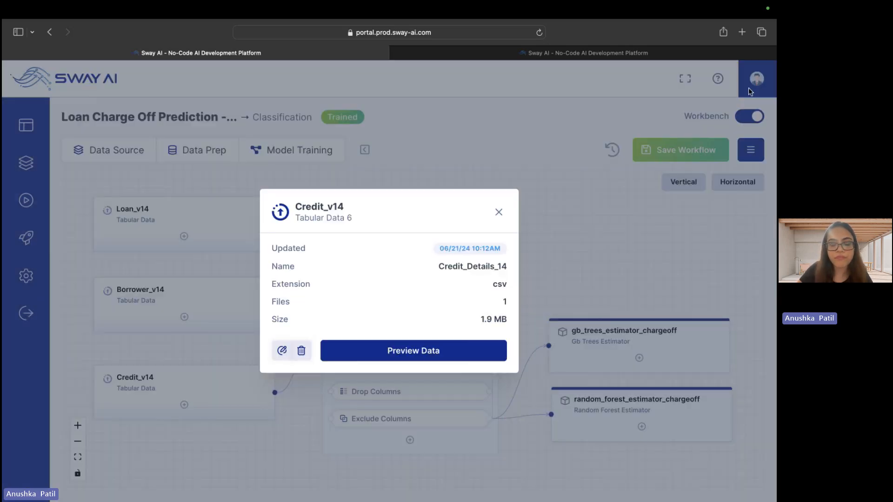
left_click(497, 215)
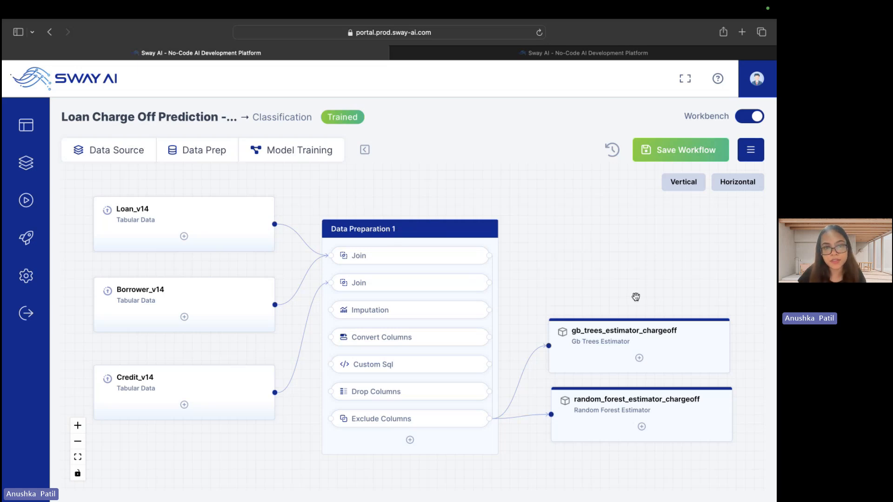
- Review the model training and data preparation nodes that can be attached to Credit_v14, and close the list without adding one
left_click(184, 407)
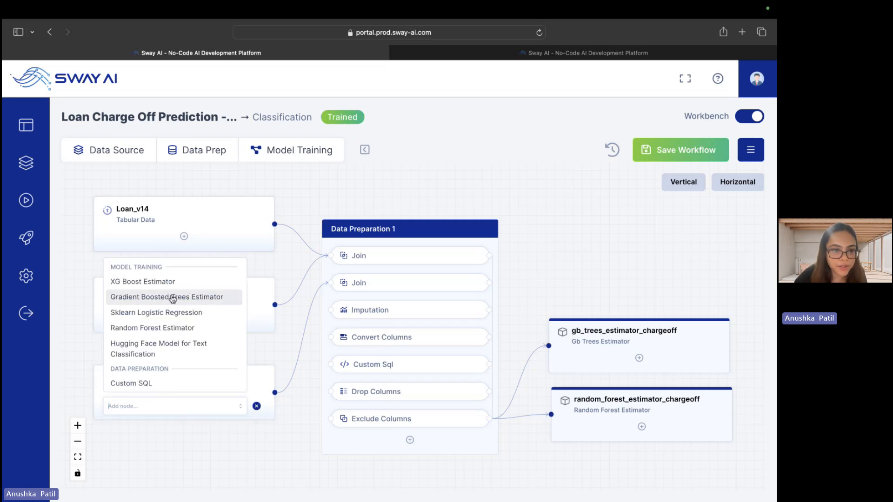
scroll(173, 299, "down", 4)
scroll(173, 299, "down", 2)
scroll(173, 299, "up", 4)
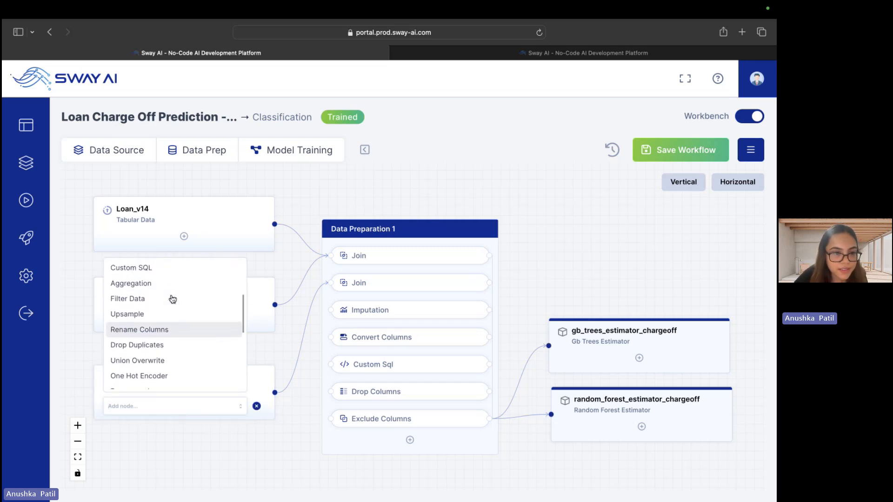
scroll(172, 299, "up", 3)
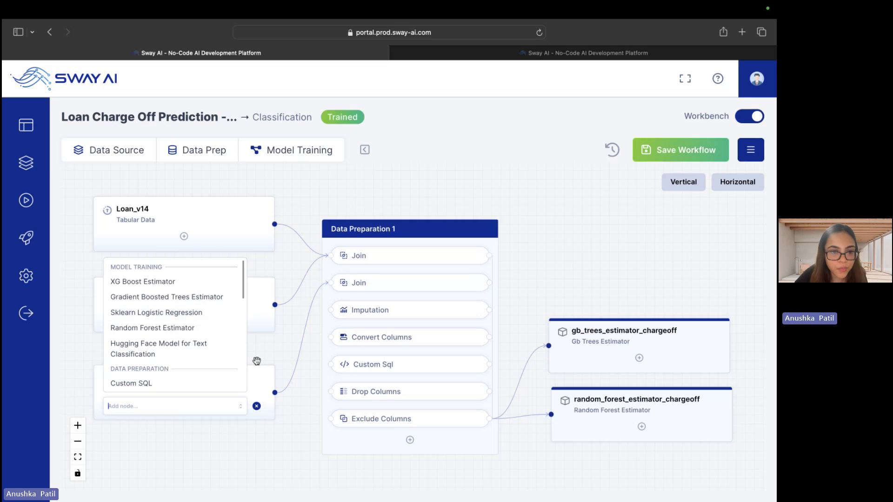
left_click(256, 406)
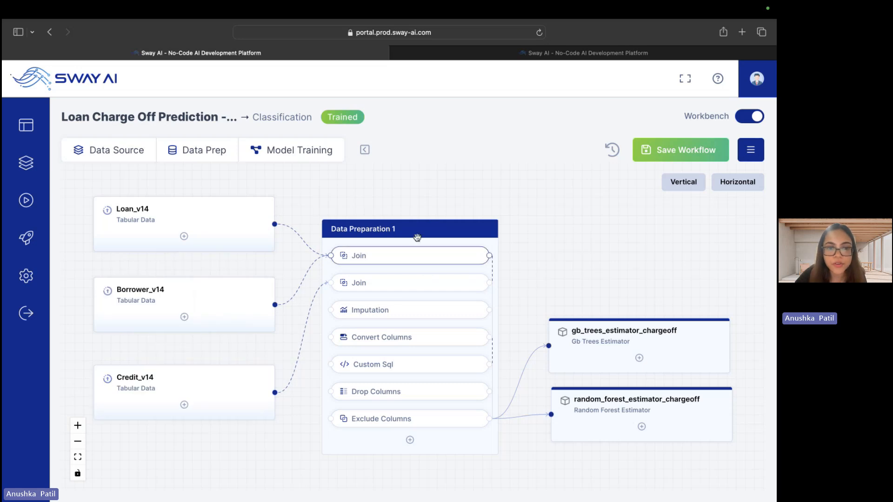
- Look through the full catalogue of Data Preparation Tasks, from Custom SQL to Imputation, and close it without adding a task
left_click(217, 153)
scroll(426, 196, "down", 3)
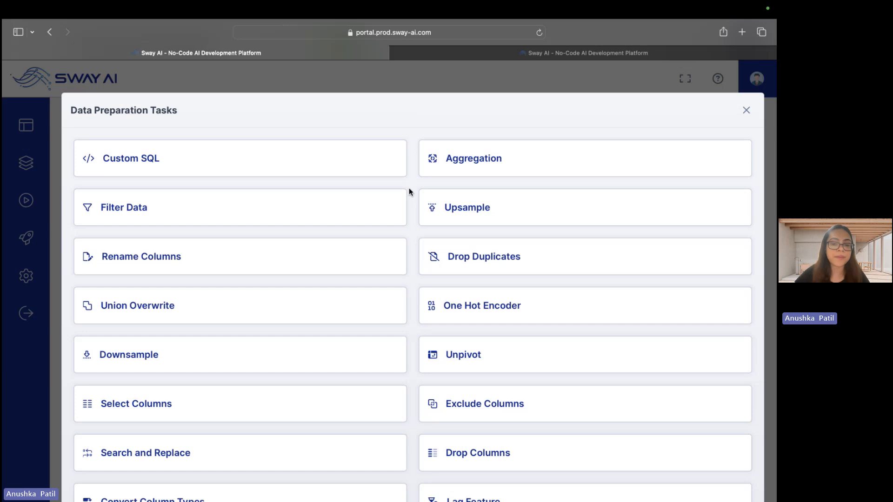
scroll(411, 188, "down", 1)
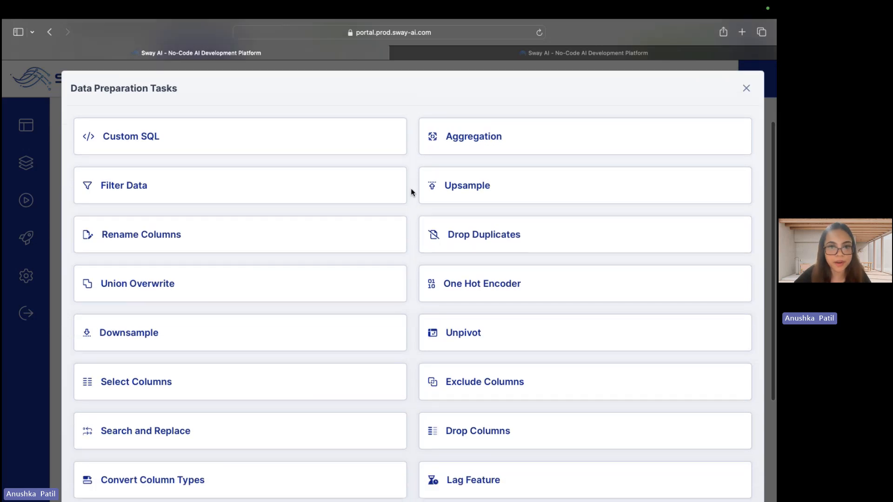
scroll(408, 190, "down", 5)
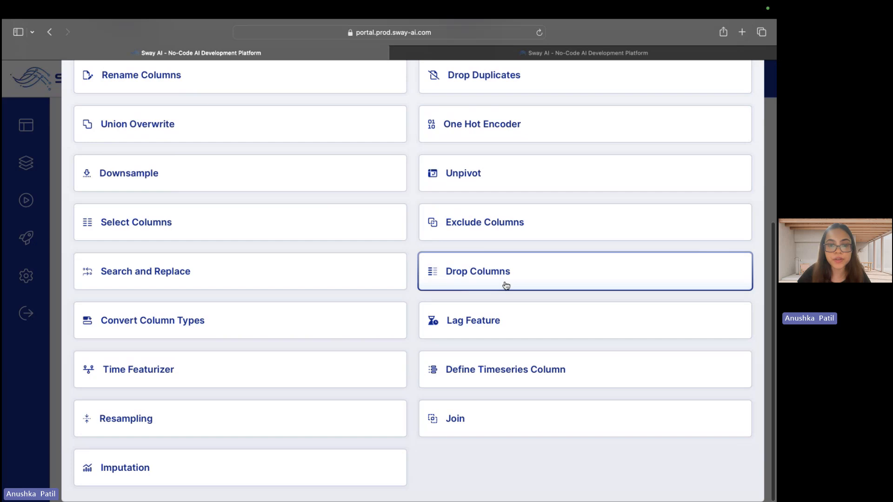
scroll(488, 281, "up", 1)
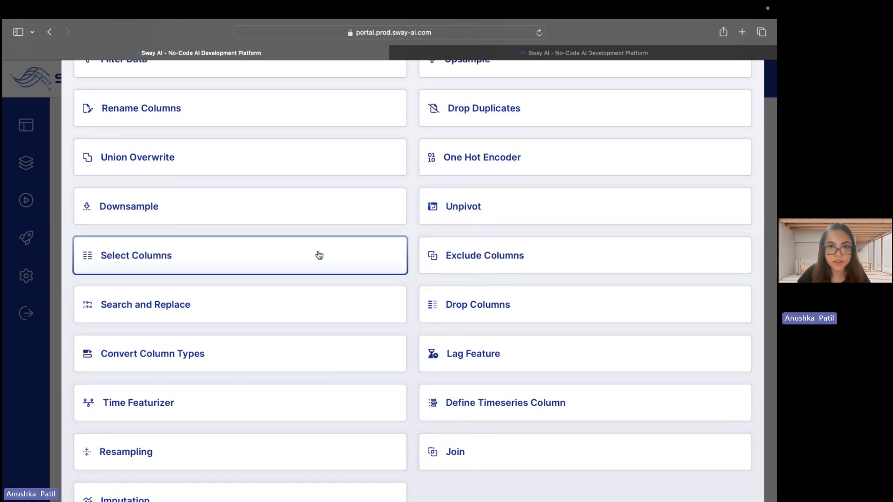
scroll(319, 255, "up", 1)
scroll(478, 156, "up", 2)
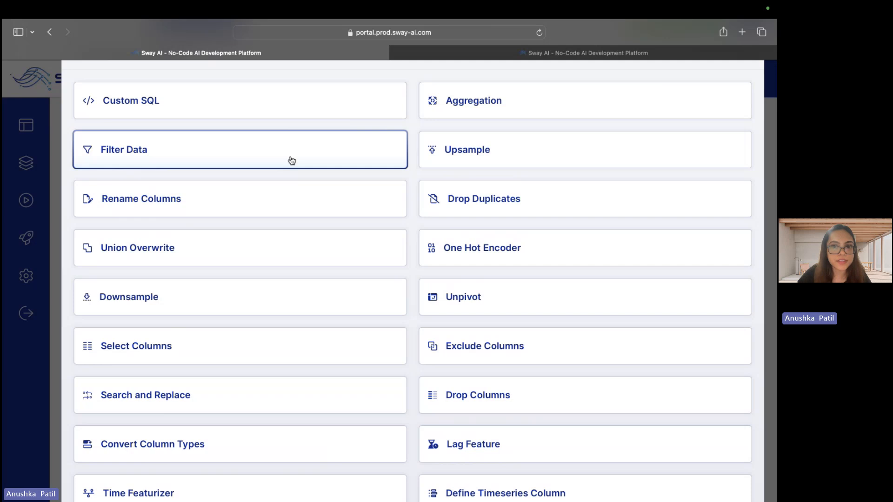
scroll(339, 239, "down", 3)
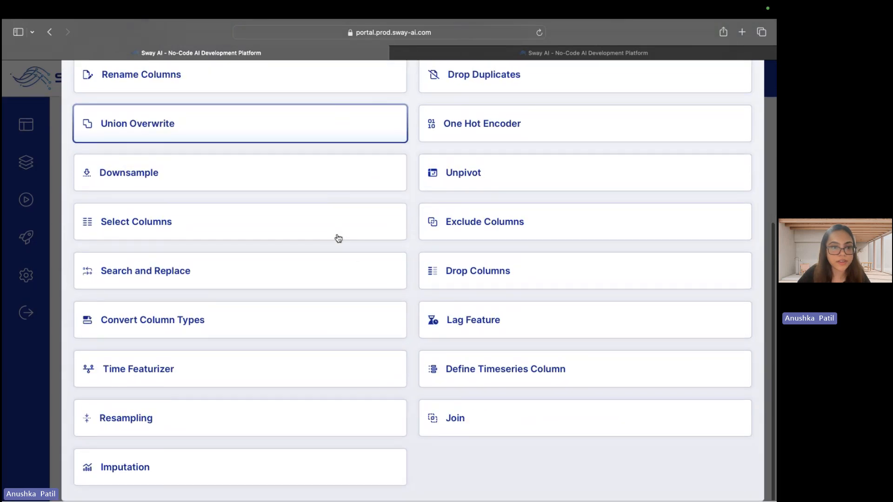
scroll(340, 238, "up", 4)
scroll(341, 238, "up", 2)
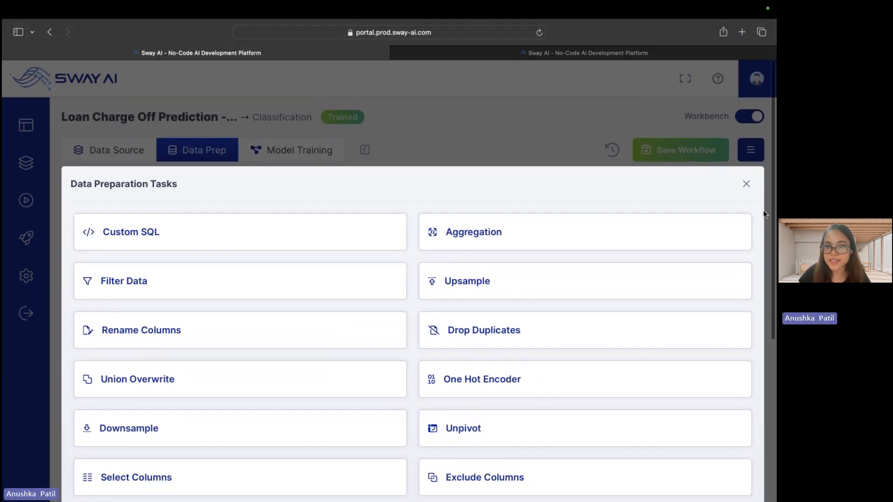
left_click(753, 186)
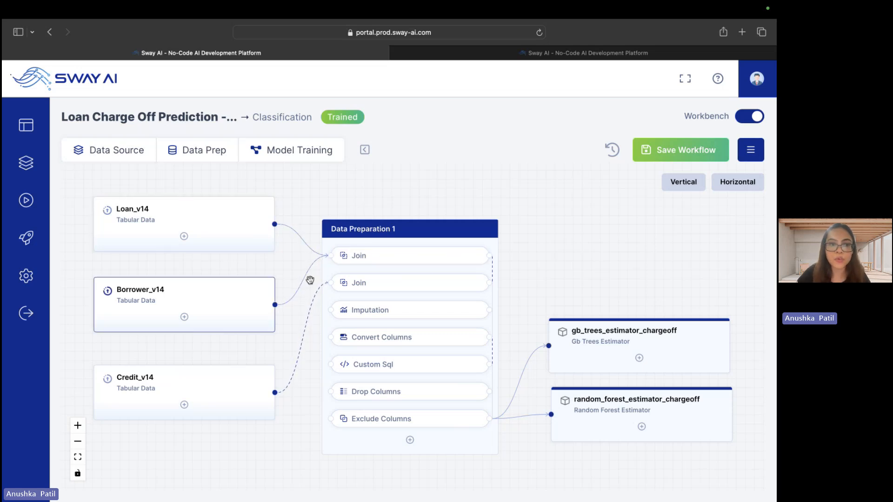
- Inspect the first Join's input datasets, available join methods and join columns, and close its settings without changes
left_click(407, 257)
left_click(244, 316)
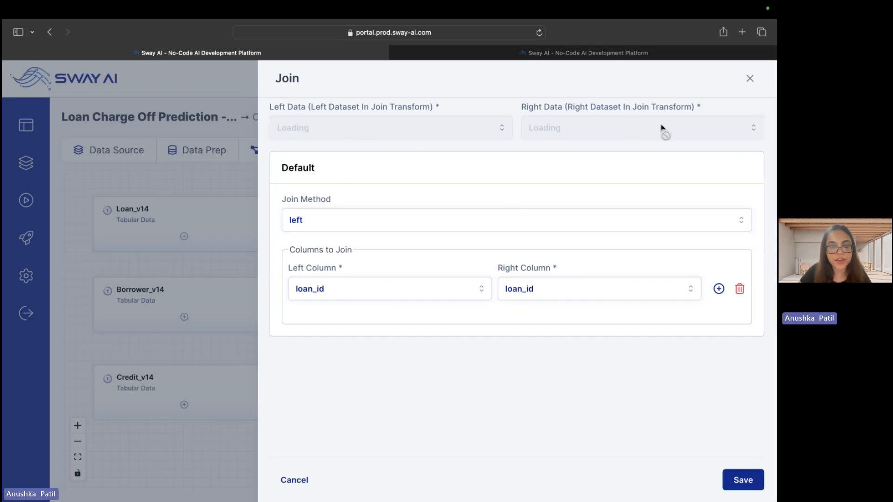
left_click(507, 232)
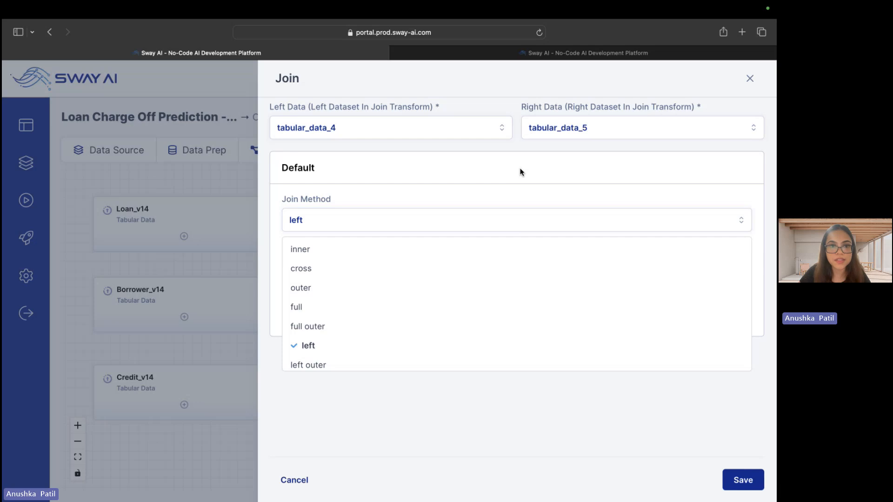
left_click(737, 222)
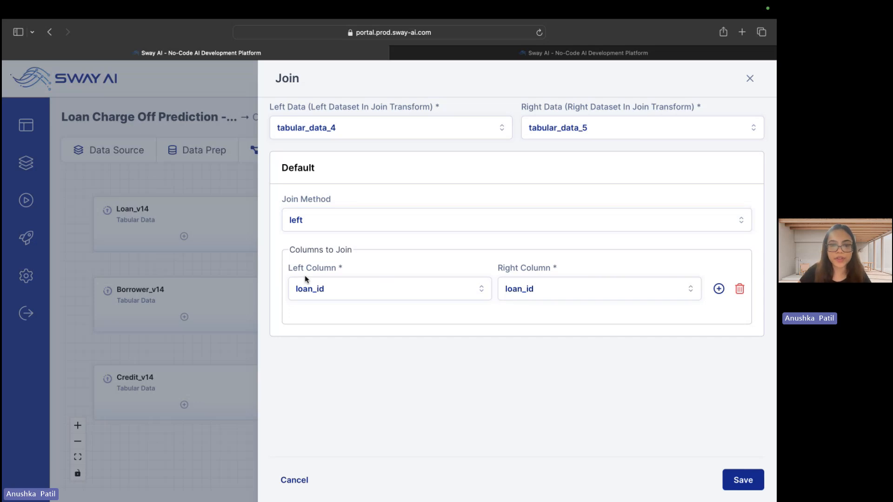
left_click(750, 78)
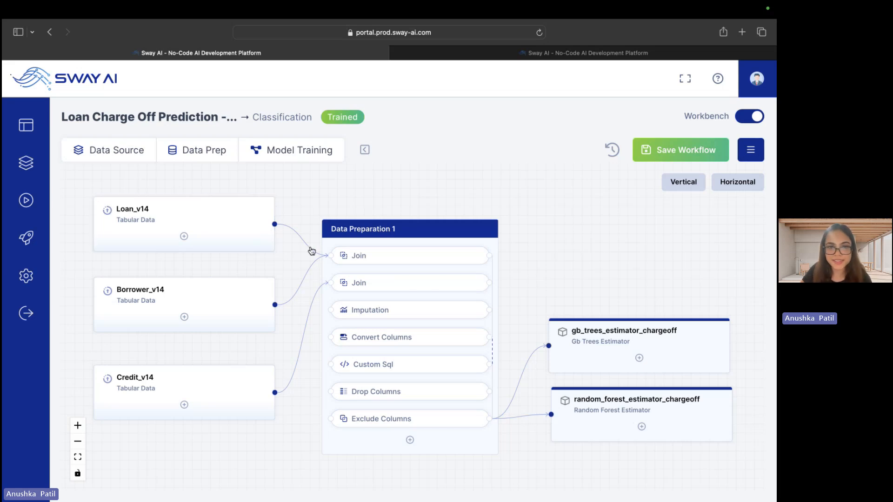
left_click(388, 256)
left_click(556, 246)
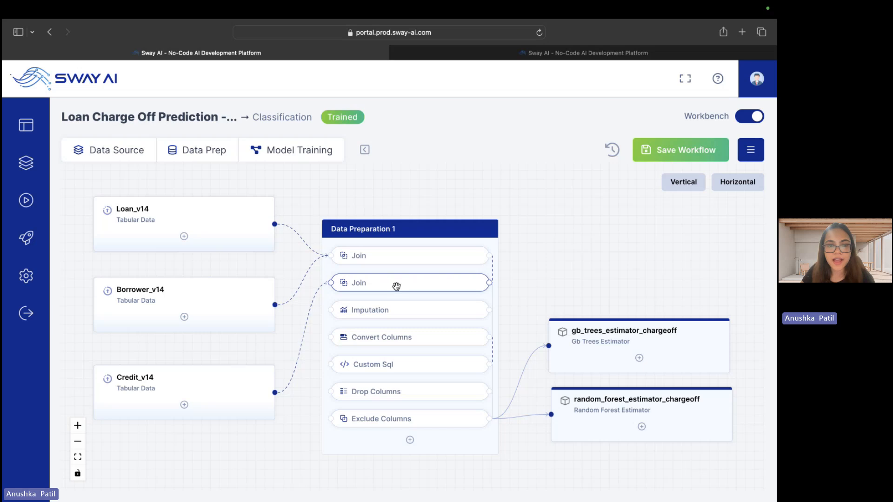
- Inspect the second Join's input datasets, method and join columns, preview its combined output data, and close the preview
left_click(396, 284)
left_click(244, 318)
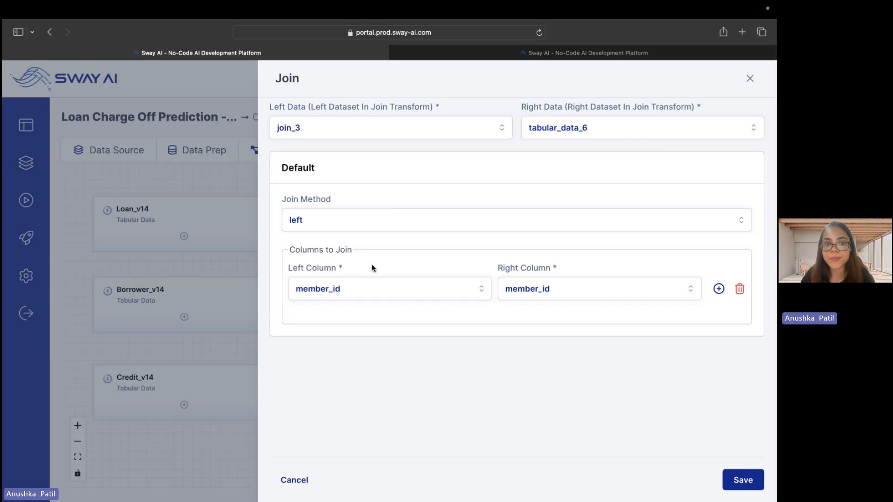
left_click(751, 78)
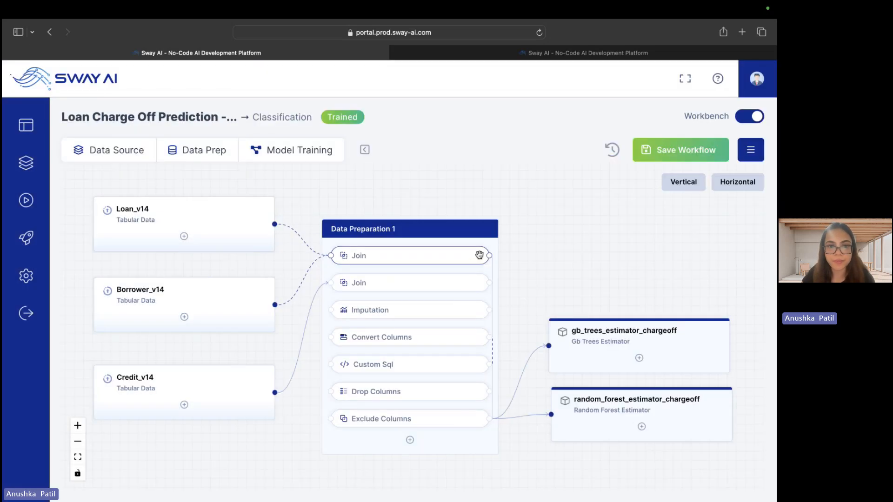
left_click(453, 285)
left_click(538, 315)
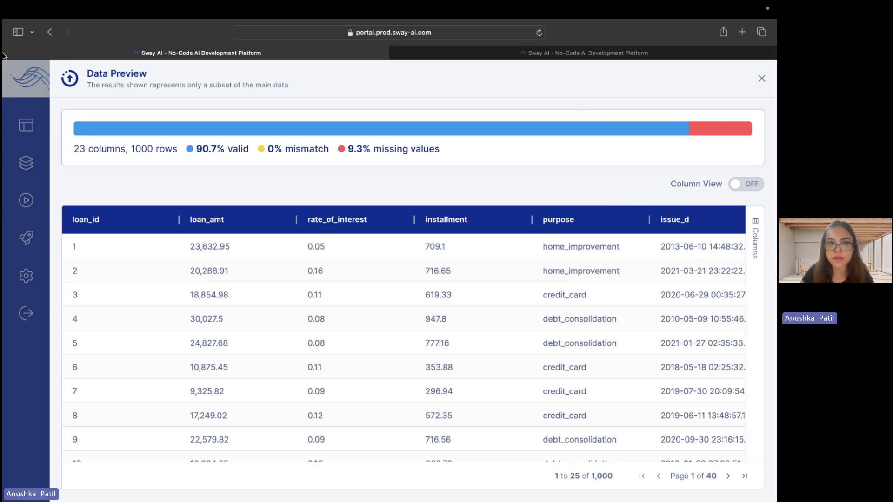
left_click(762, 78)
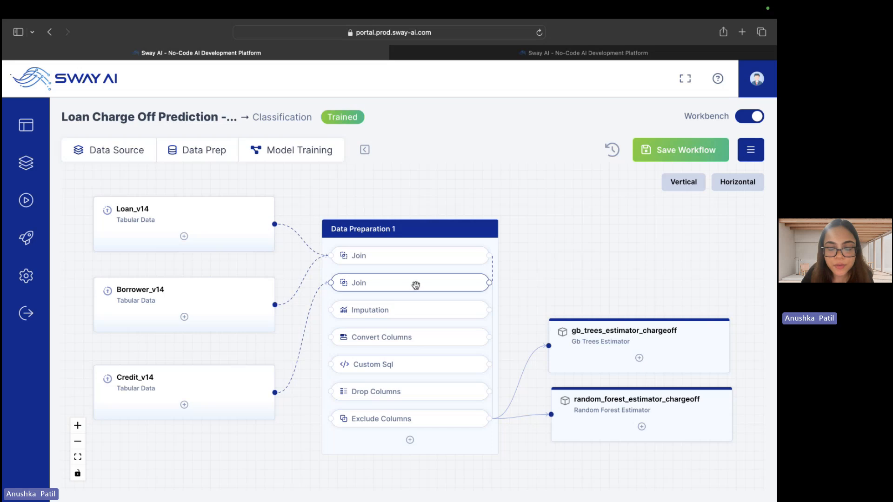
- Inspect the Imputation task's numerical columns, the methods available for revol_bal, and the categorical and grouping options, and close it without changes
left_click(410, 311)
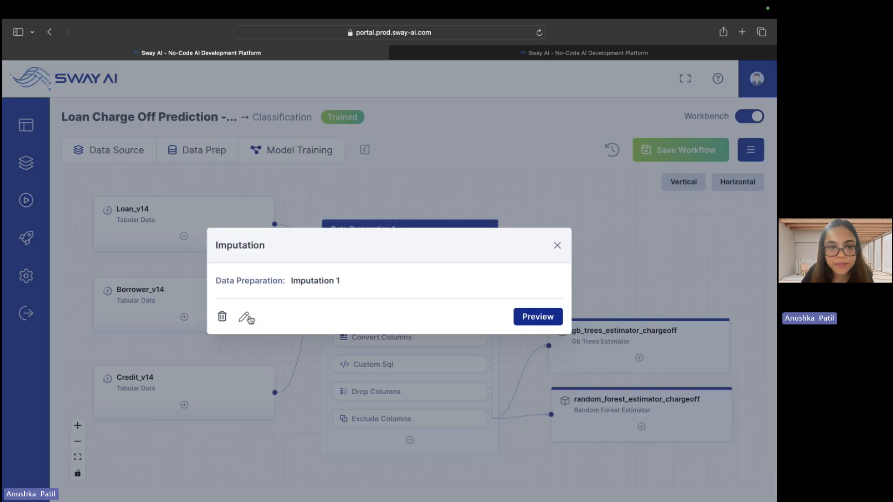
left_click(245, 317)
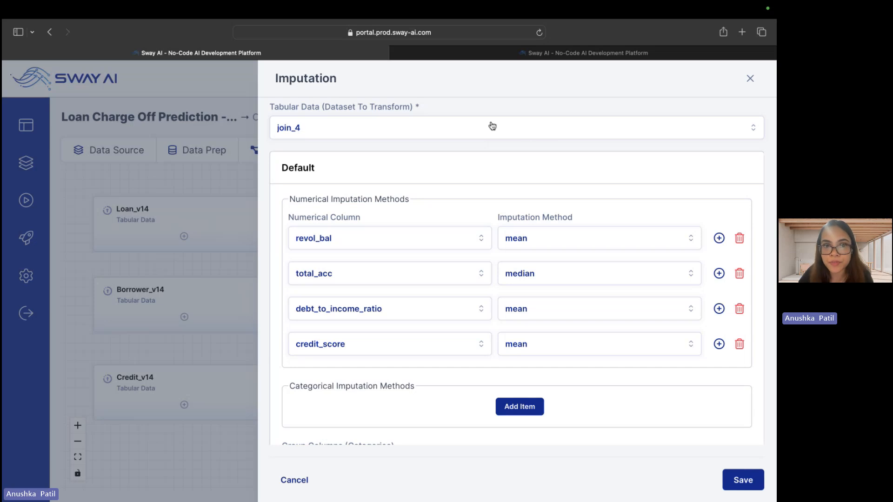
scroll(431, 197, "down", 2)
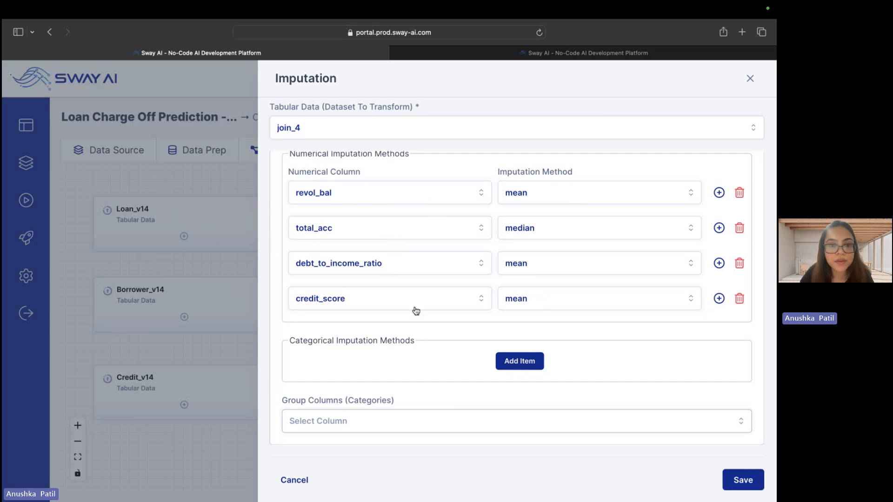
scroll(468, 331, "up", 1)
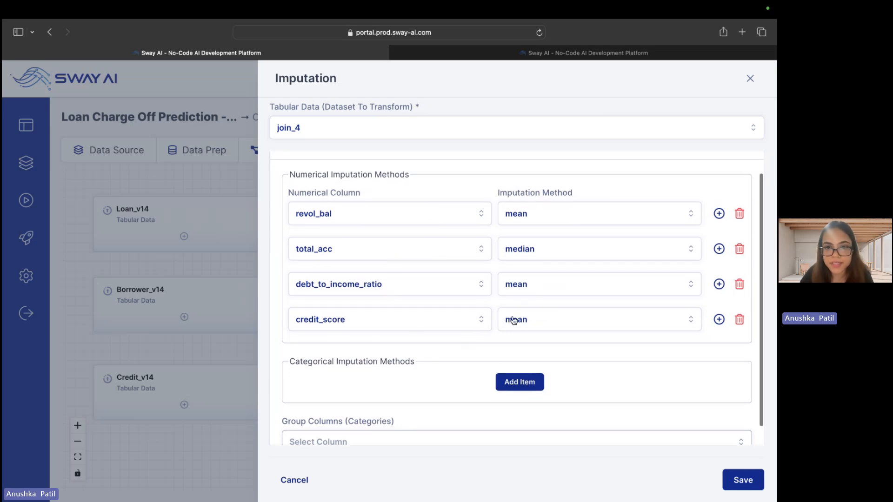
left_click(567, 215)
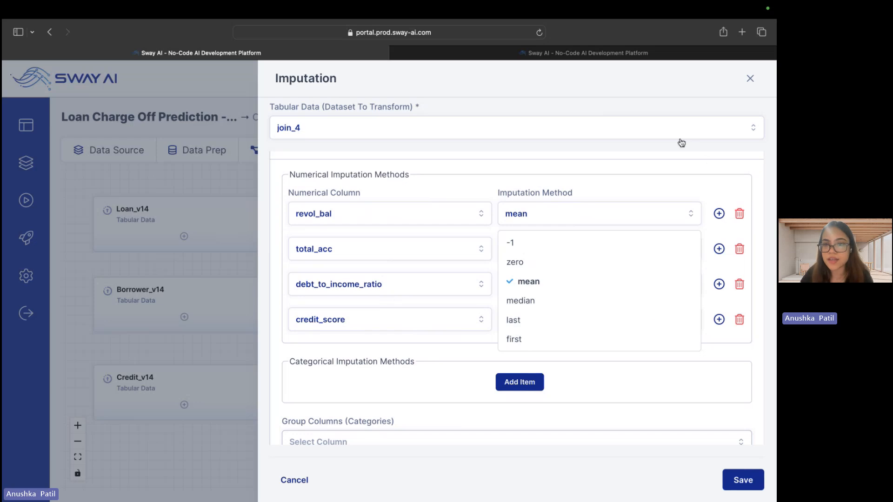
left_click(676, 160)
scroll(660, 185, "down", 1)
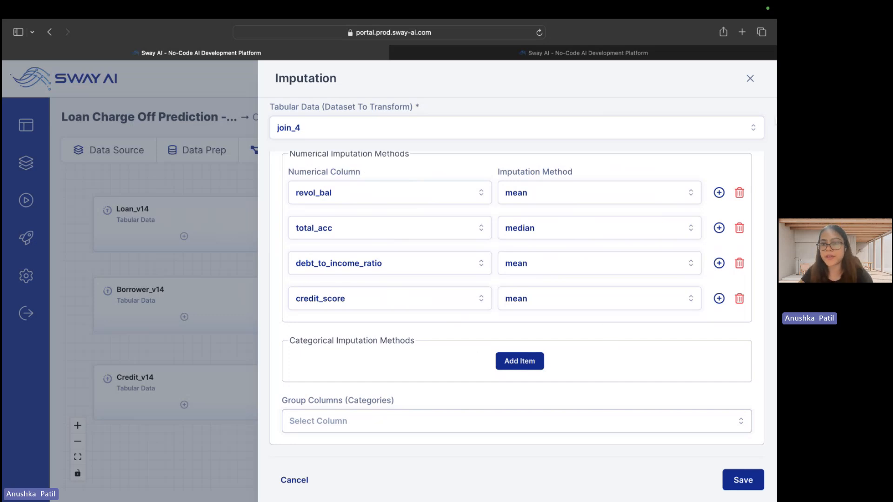
left_click(749, 79)
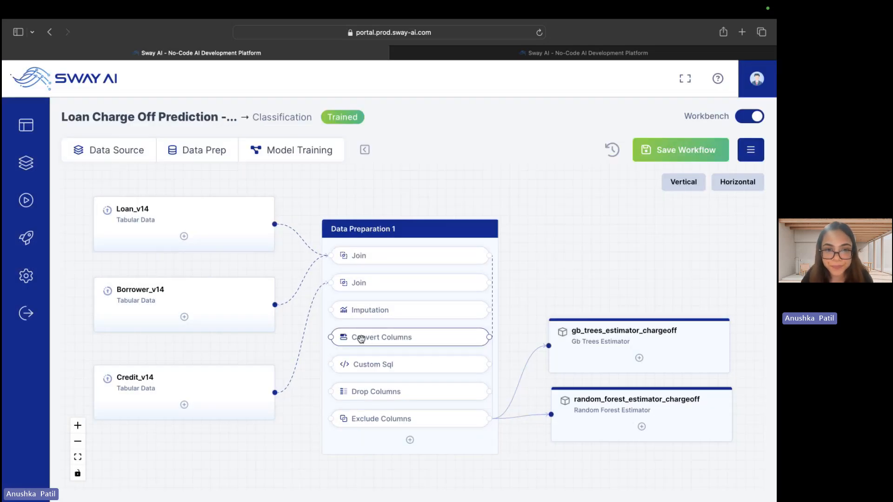
- Preview the output data of the Imputation task and close the preview
left_click(414, 309)
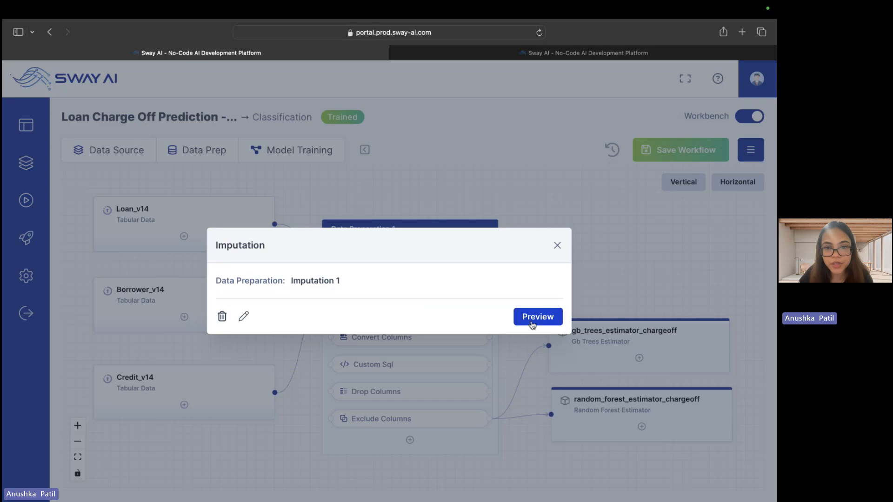
left_click(532, 318)
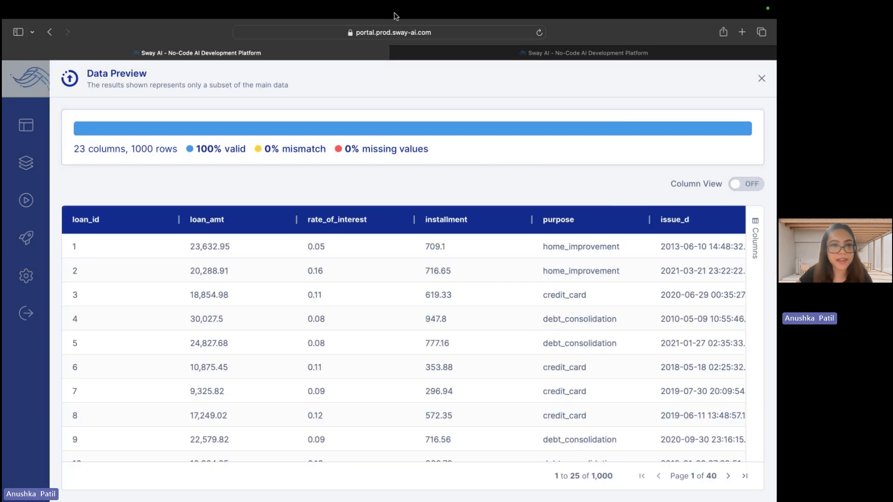
left_click(761, 80)
- Inspect the Custom SQL task's query, highlighting the issue_d column in it, and close the settings without changes
left_click(459, 366)
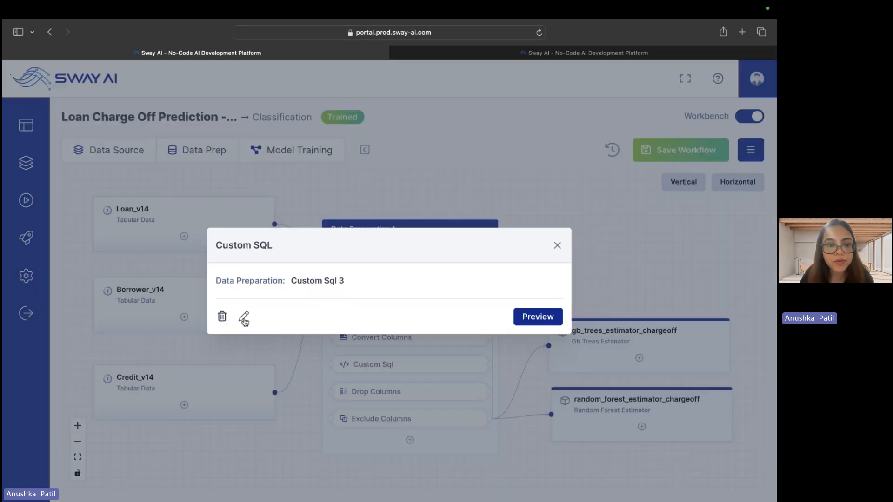
left_click(244, 318)
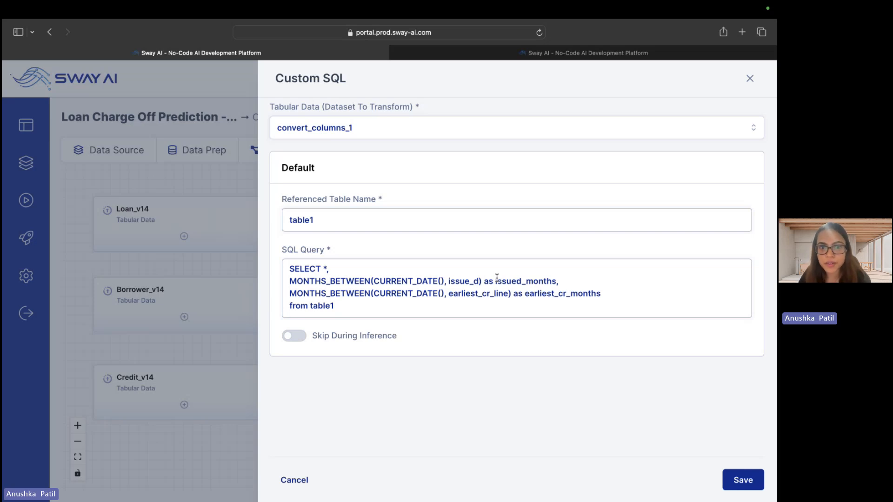
double_click(455, 282)
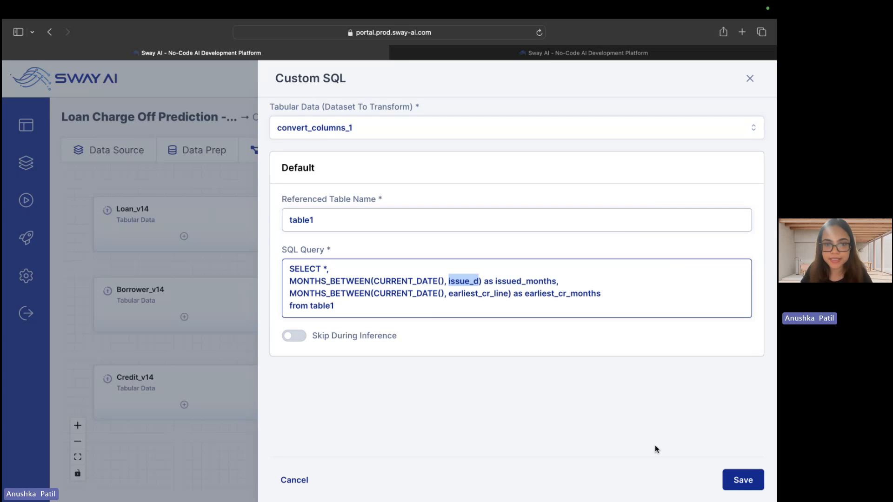
left_click(749, 79)
- Preview the Custom SQL output through to the issued_months and earliest_cr_months columns, and close the preview
left_click(408, 367)
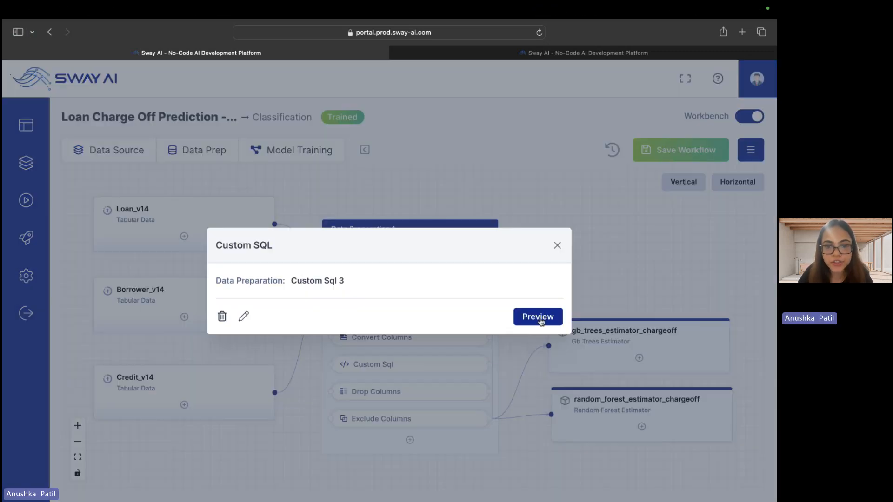
left_click(538, 317)
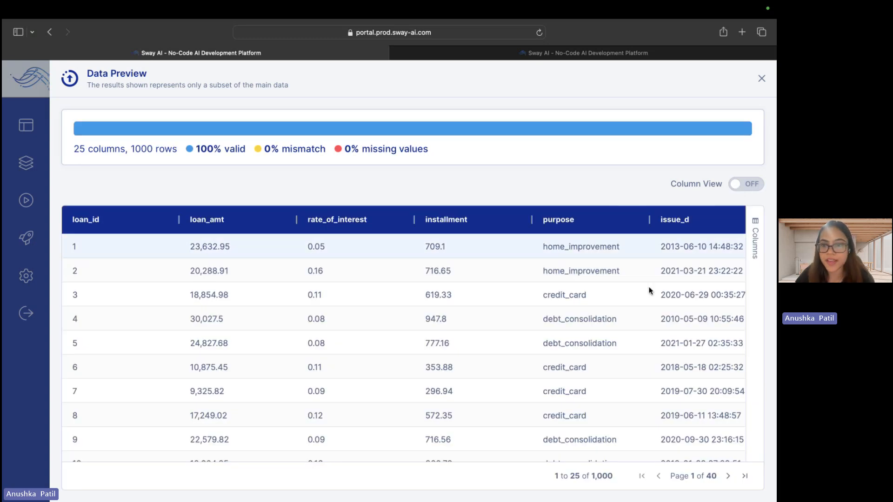
scroll(582, 367, "right", 15)
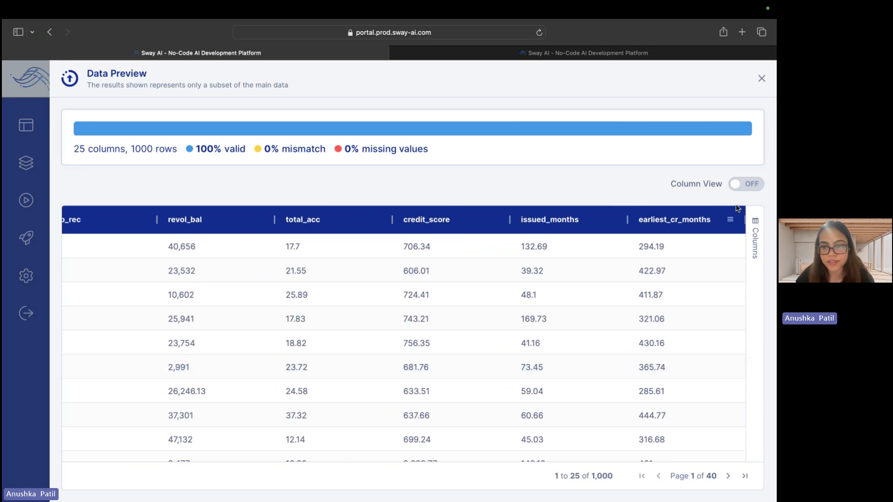
left_click(763, 82)
- Inspect the Drop Columns task's input dataset and list of dropped columns, and close its settings without changes
left_click(409, 396)
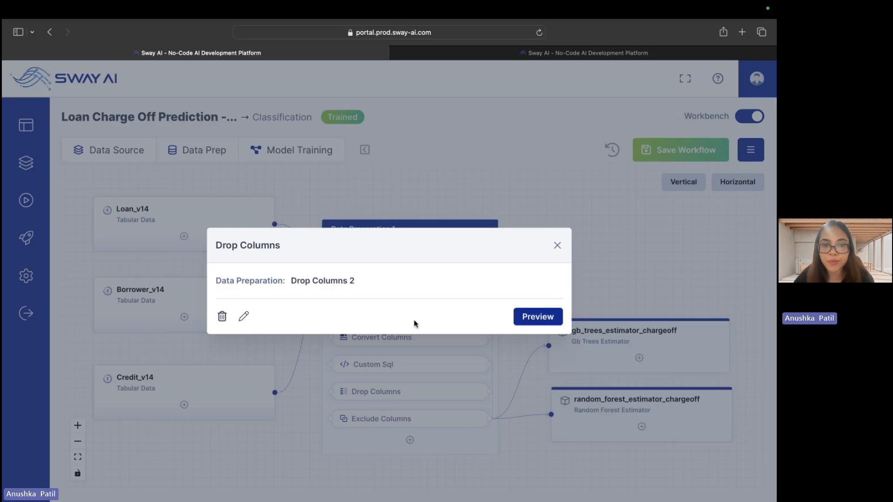
left_click(244, 318)
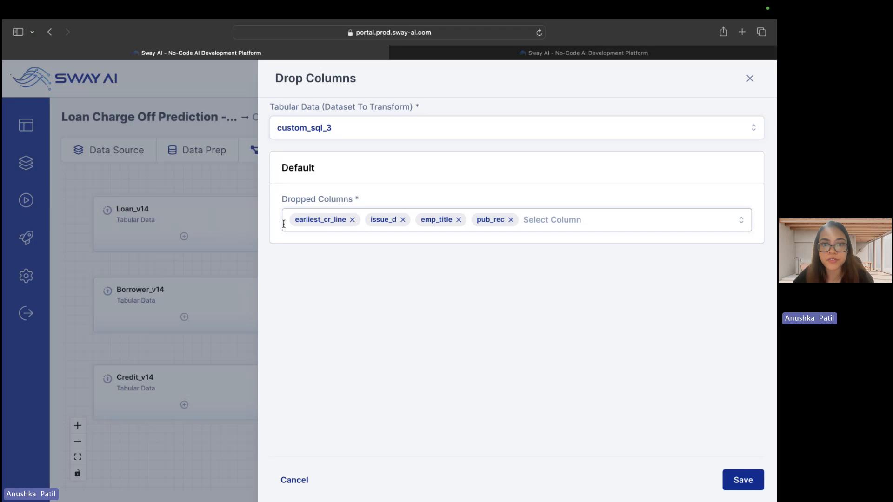
left_click(752, 80)
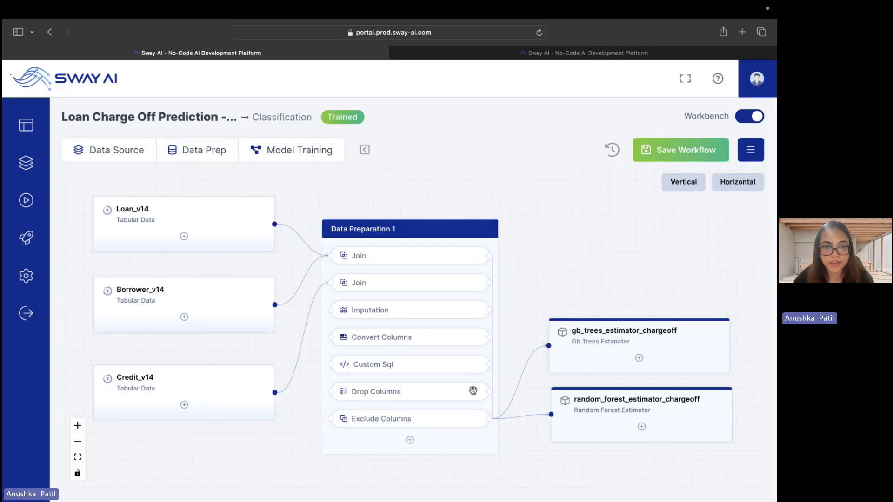
- Inspect the Exclude Columns task's input dataset and columns to exclude, and close its settings without changes
left_click(455, 421)
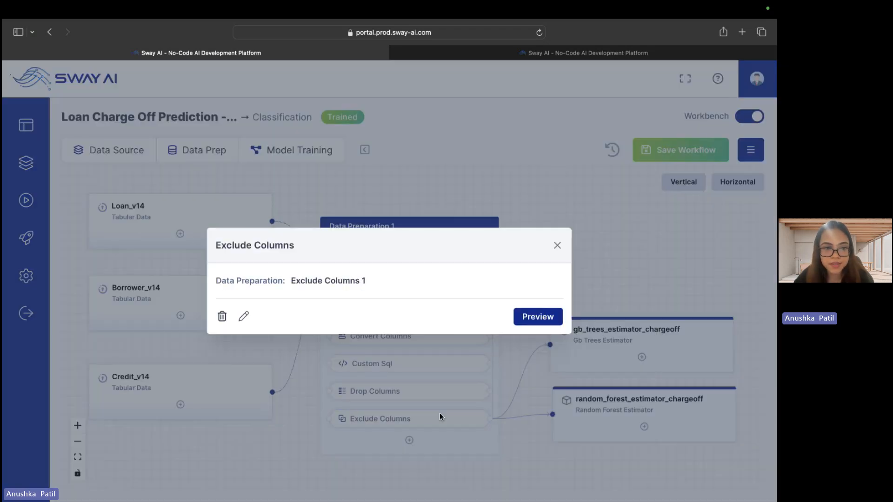
left_click(245, 317)
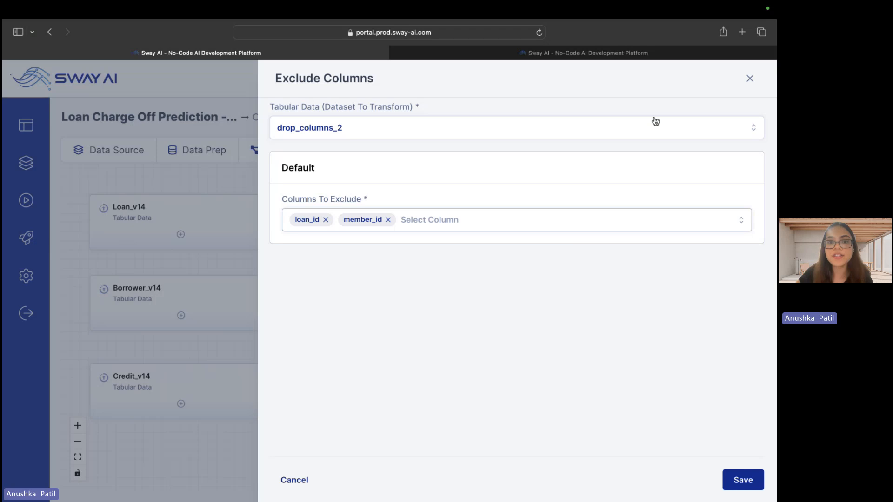
left_click(749, 79)
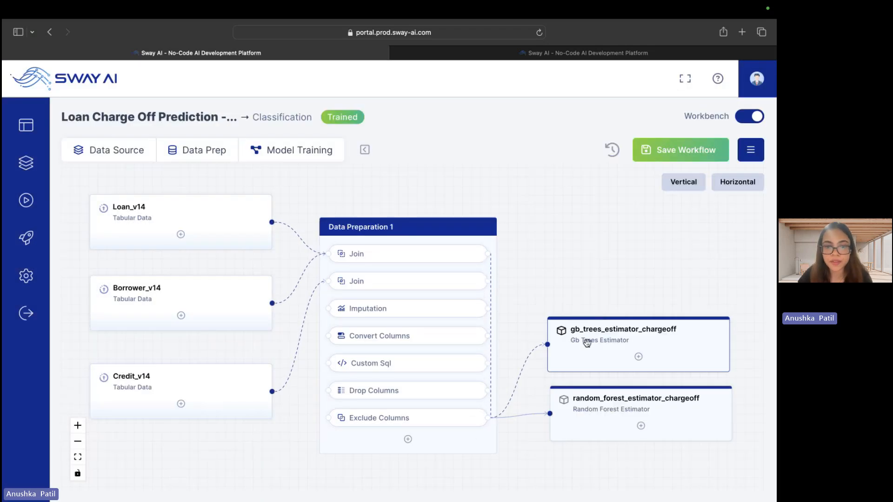
- Preview the Exclude Columns output, looking across the loan and borrower columns, and close the preview
left_click(453, 420)
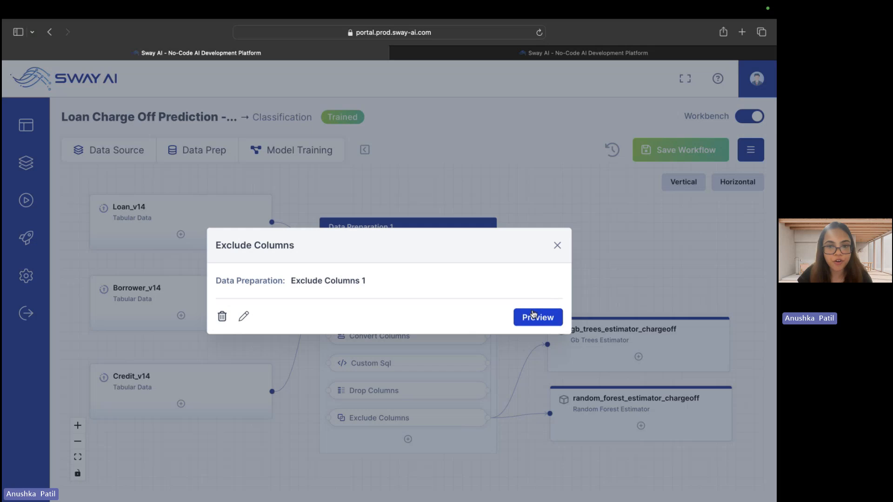
left_click(533, 315)
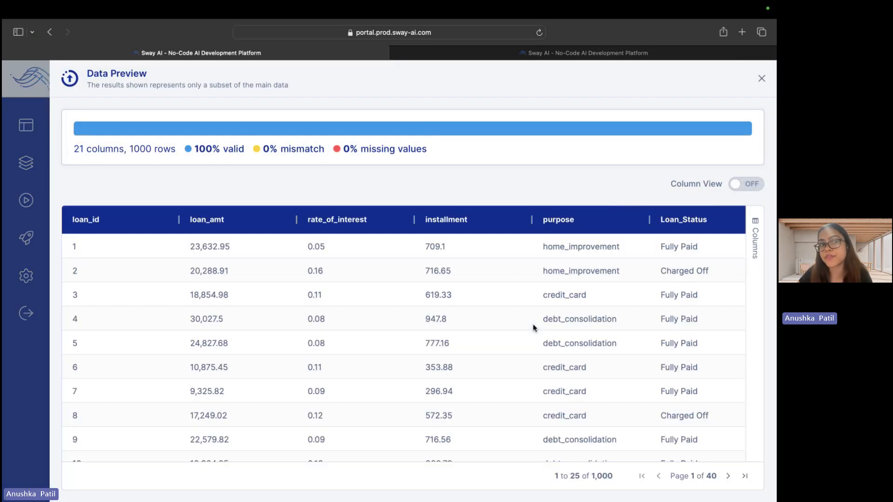
scroll(533, 327, "right", 15)
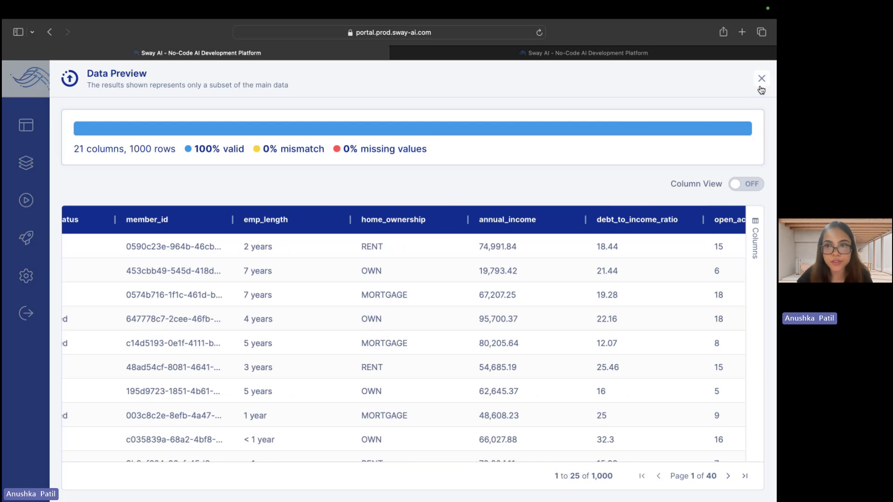
left_click(761, 86)
- Review the list of available classification models for training and close it without adding a model
left_click(301, 159)
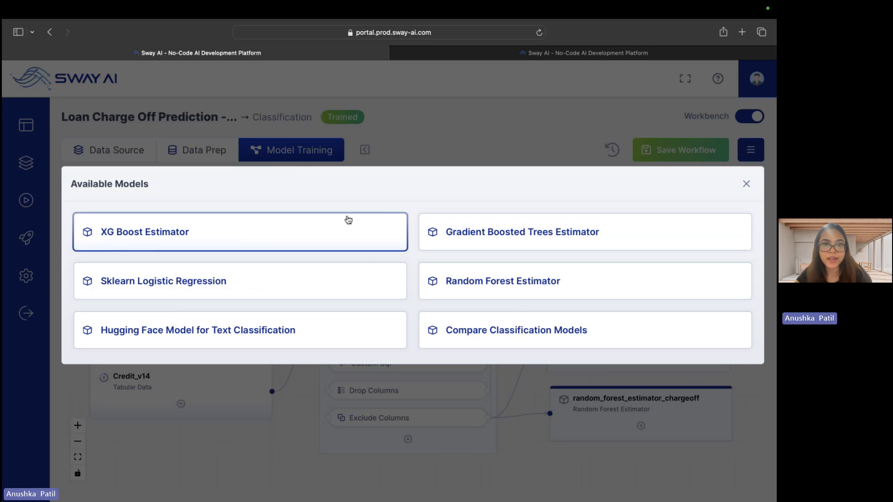
left_click(746, 183)
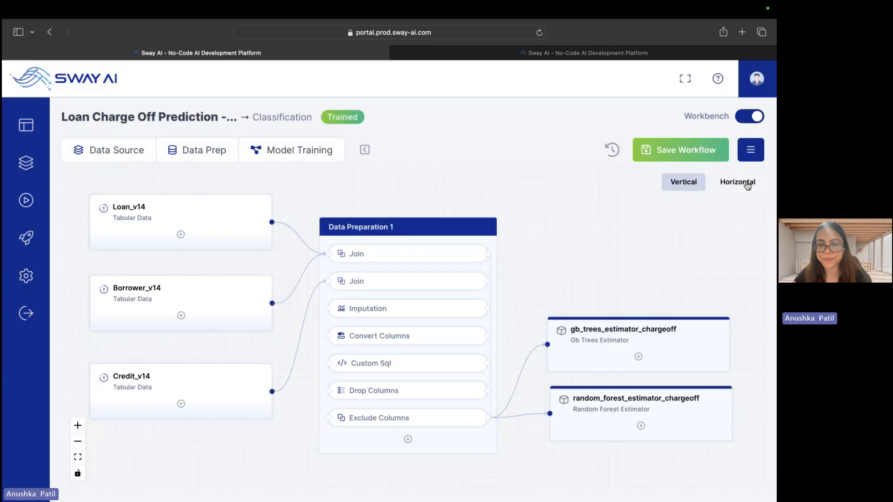
- Open the settings of random_forest_estimator_chargeoff and examine its training data, tree parameters, optimization metric, train/test split, cross validation and target column
left_click(584, 348)
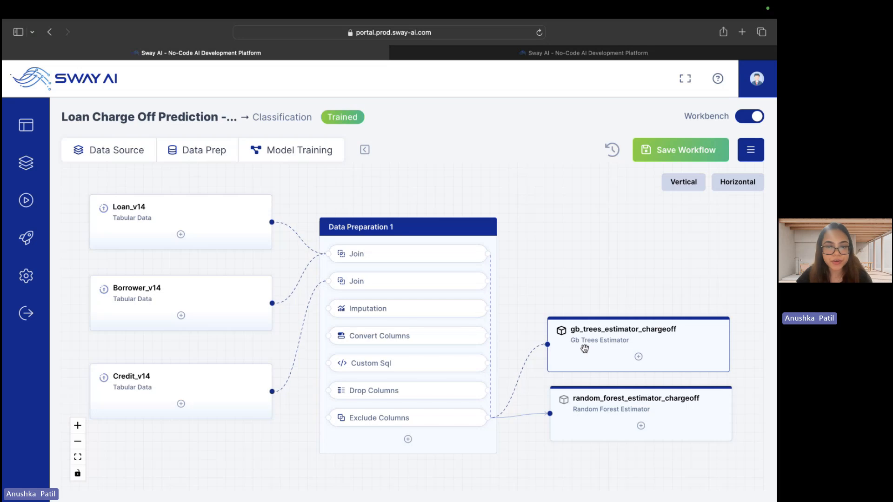
double_click(591, 413)
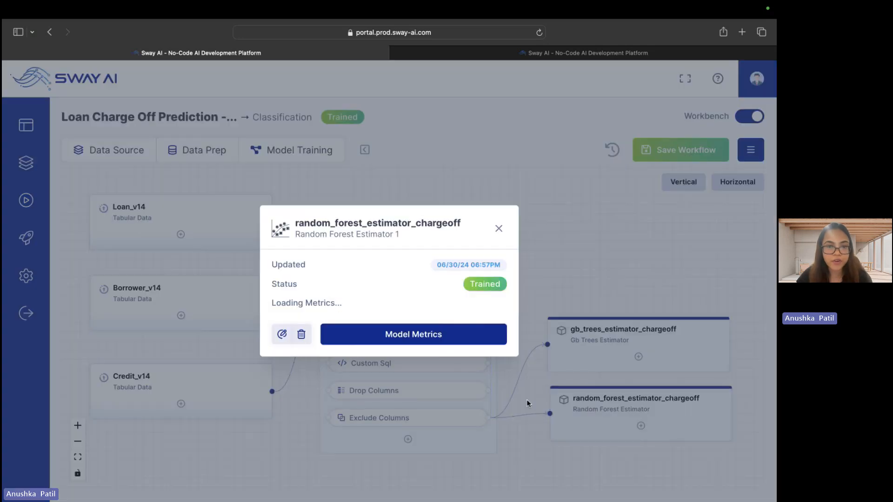
left_click(282, 334)
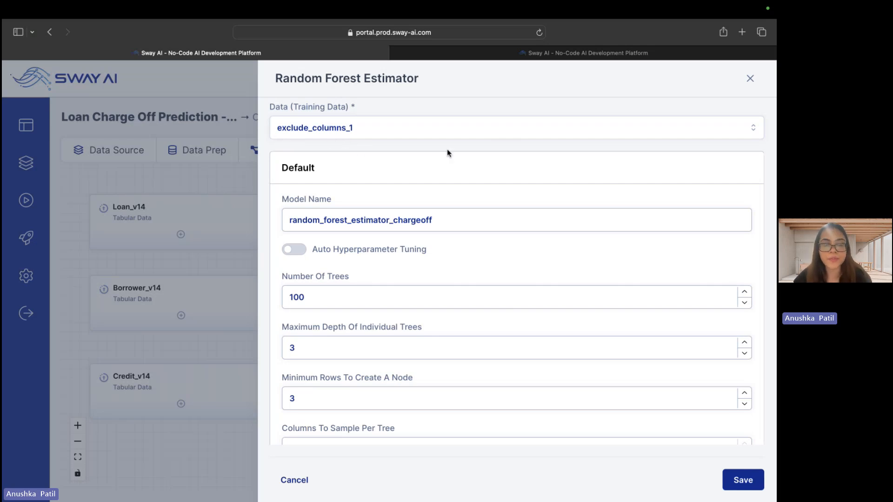
scroll(561, 218, "down", 2)
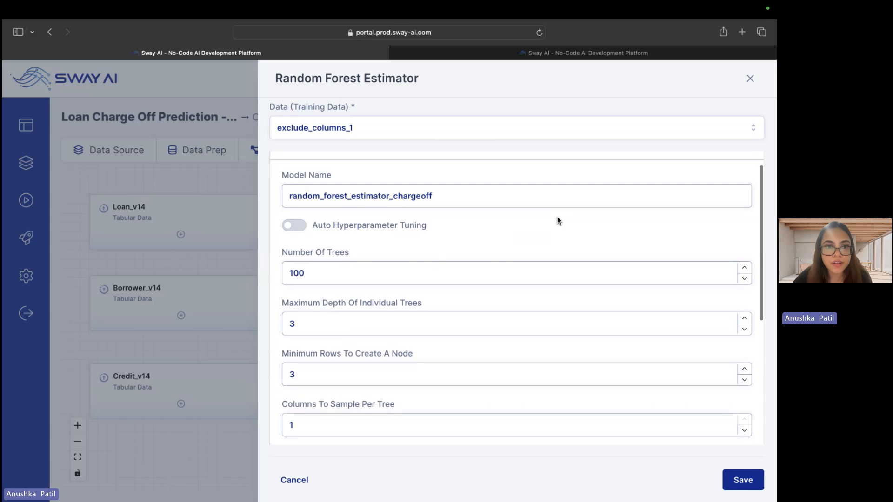
scroll(509, 242, "down", 2)
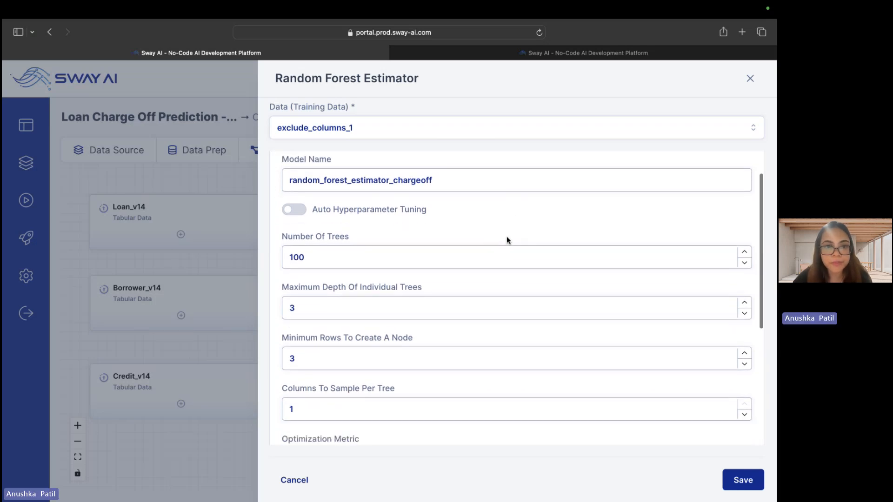
scroll(472, 222, "down", 2)
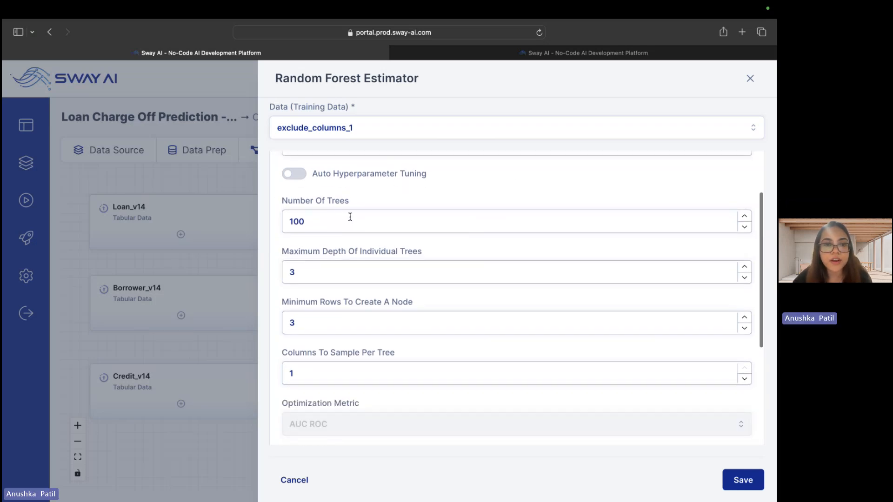
scroll(419, 221, "down", 1)
scroll(418, 219, "down", 2)
scroll(418, 219, "up", 2)
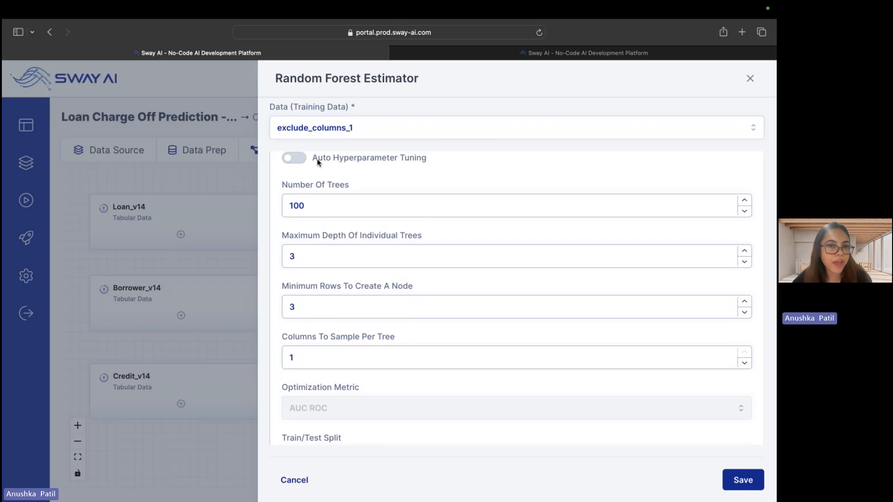
scroll(364, 167, "down", 1)
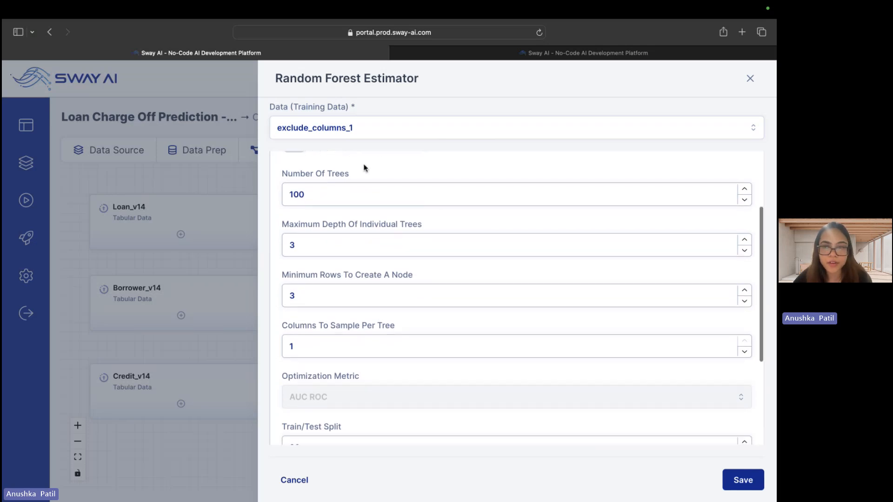
scroll(483, 211, "down", 6)
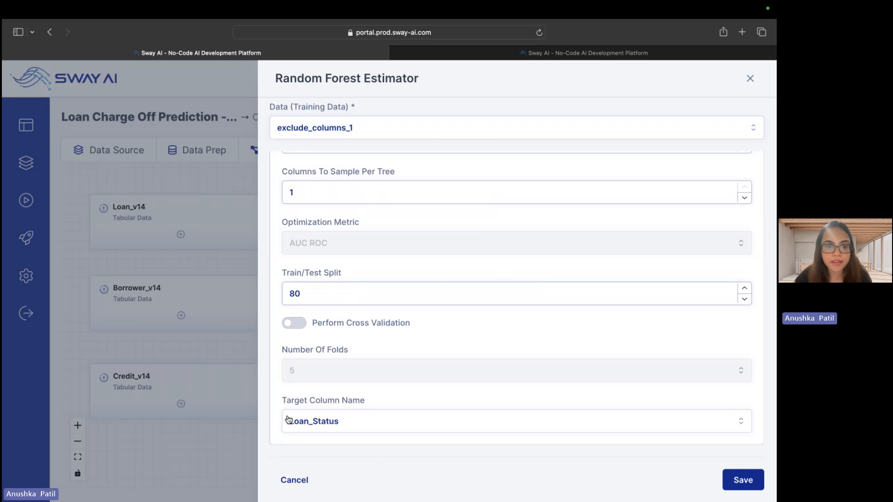
- Close the Random Forest Estimator settings and review the training-ready models under Train and Evaluate, closing the dialog without training
left_click(750, 79)
left_click(751, 151)
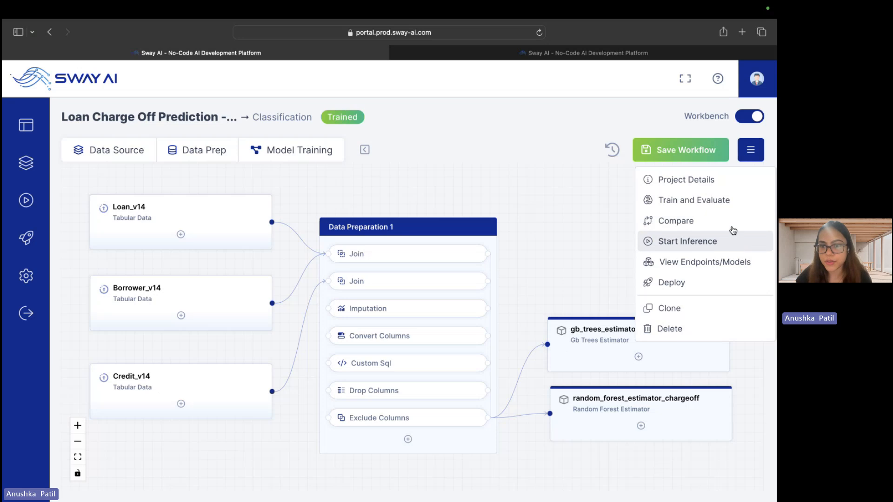
left_click(717, 201)
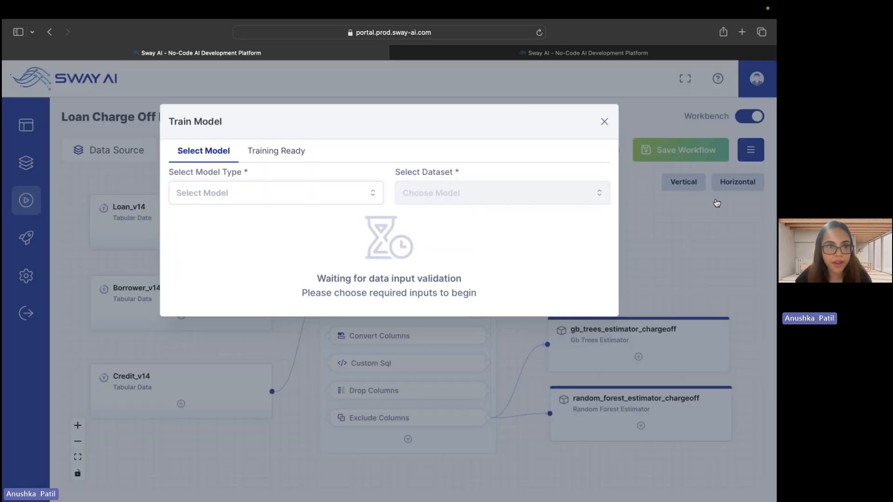
left_click(314, 193)
left_click(509, 267)
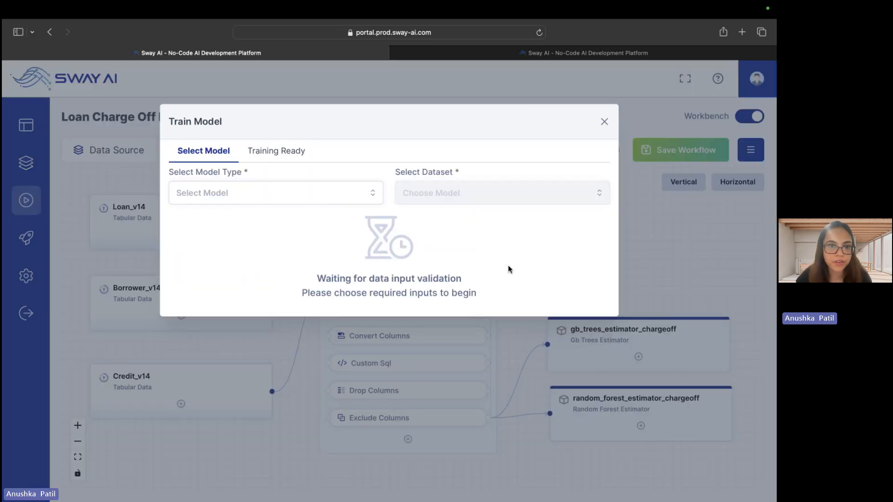
left_click(276, 154)
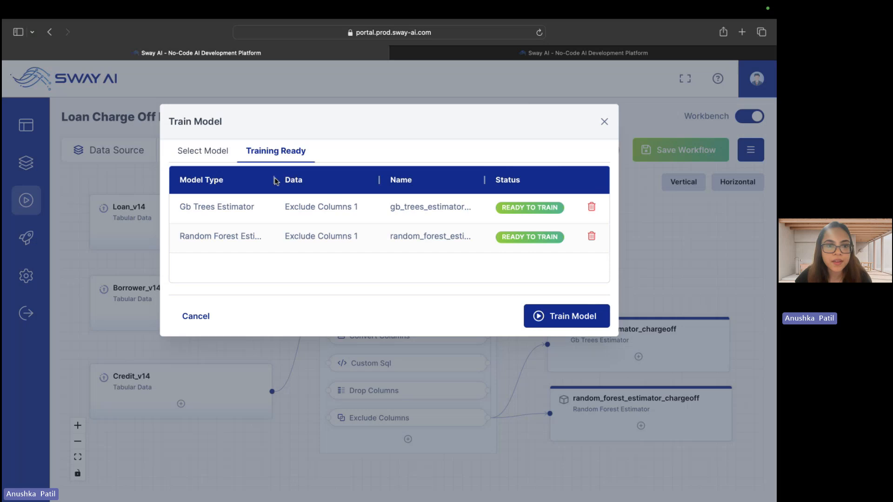
left_click_drag(274, 180, 312, 180)
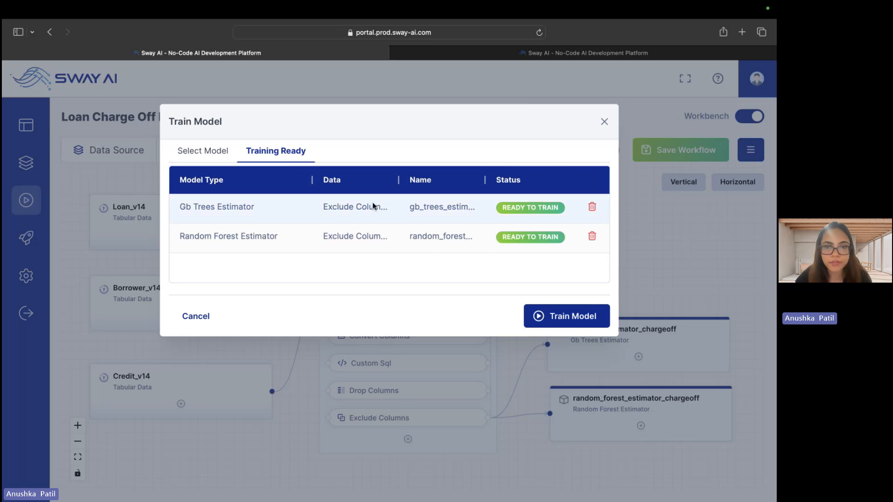
left_click(603, 122)
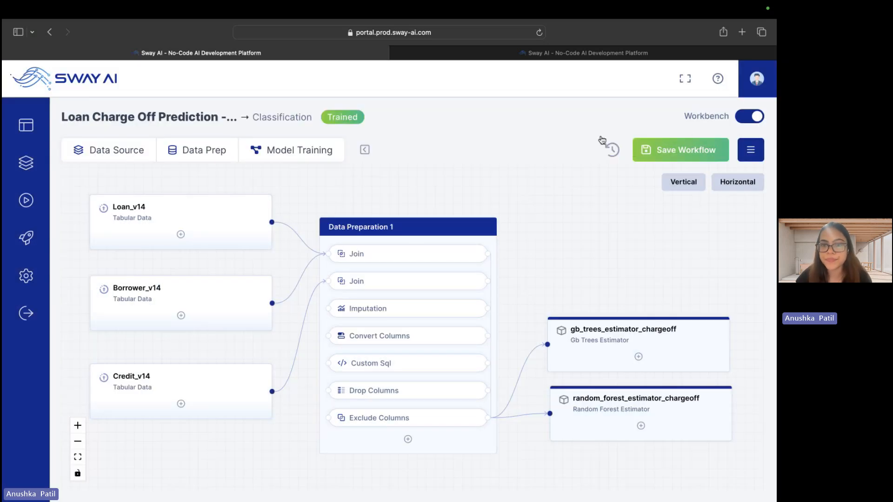
- Check the training summary of random_forest_estimator_chargeoff, and open the model comparison to review the performance metrics of gb_trees_estimator_chargeoff - v1
left_click(618, 417)
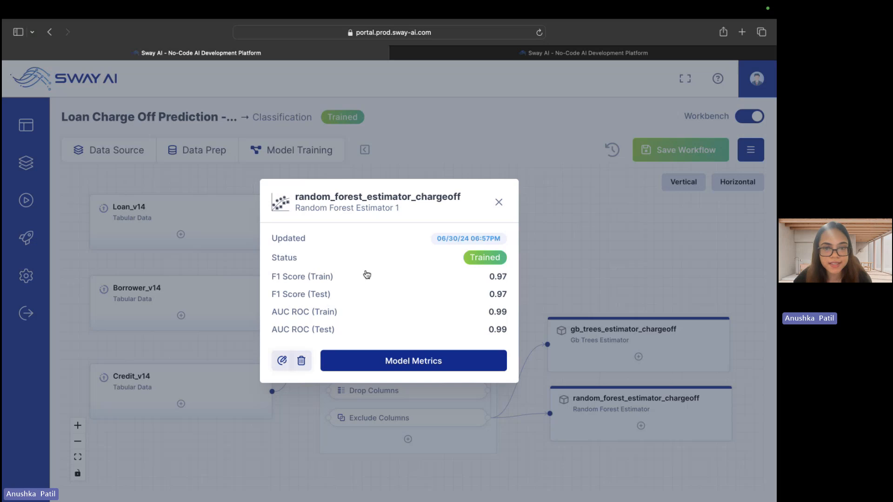
left_click(498, 202)
left_click(762, 151)
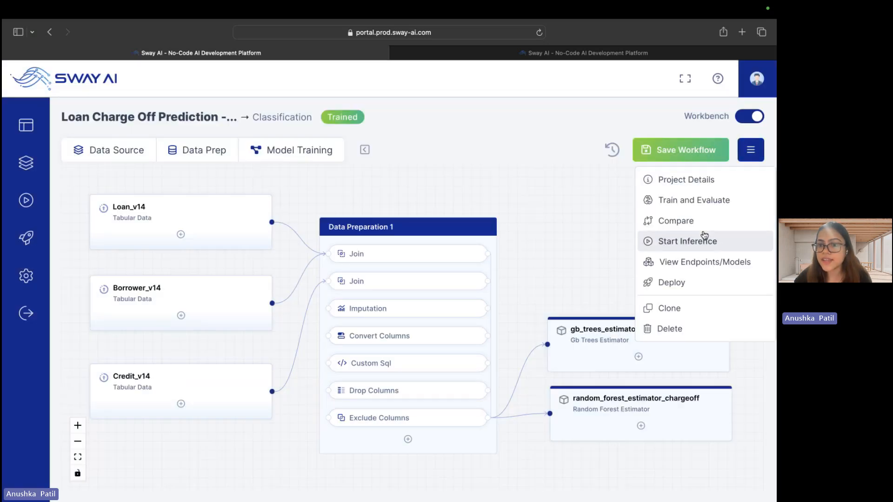
left_click(682, 219)
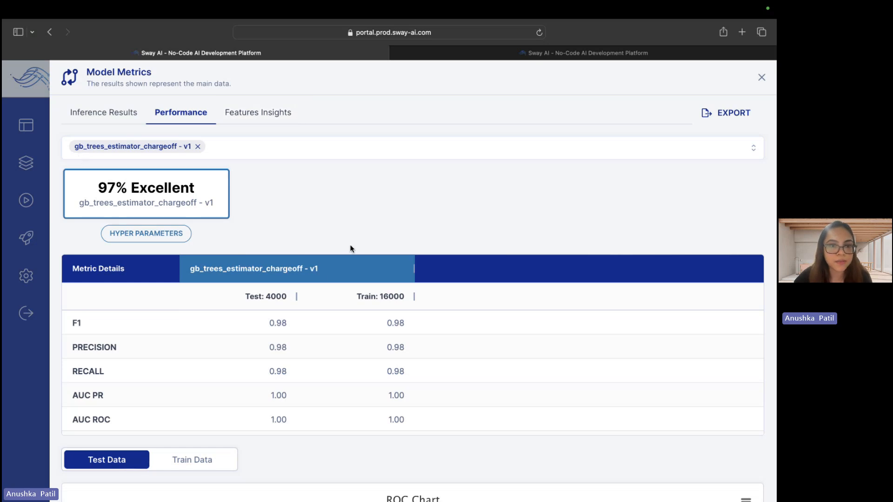
scroll(349, 246, "down", 2)
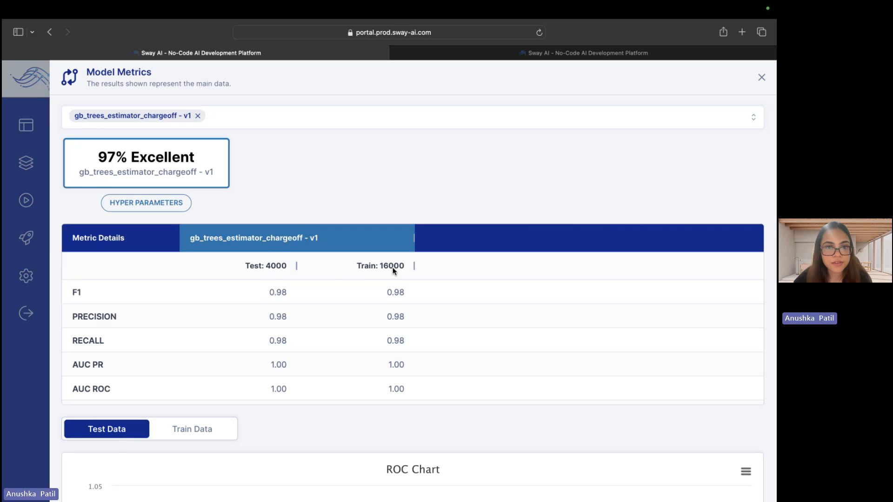
scroll(324, 192, "up", 1)
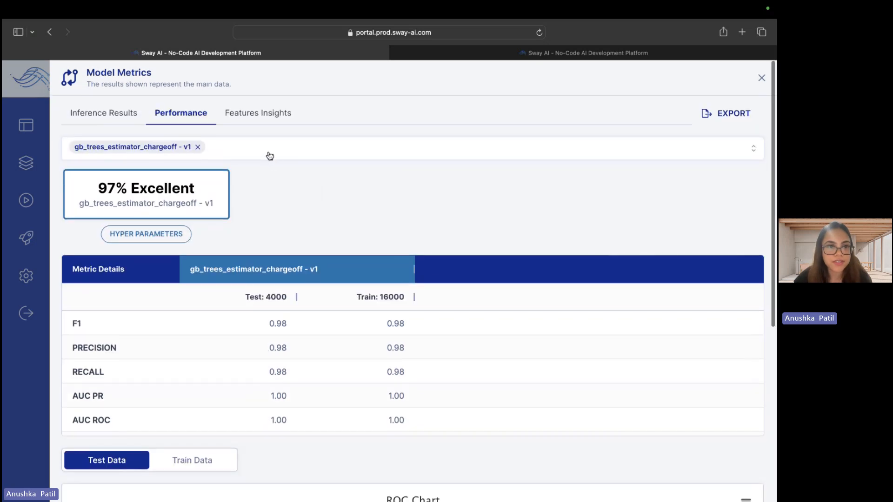
- Add random_forest_estimator_chargeoff - v1 to the comparison and examine both models' metric details and test-data ROC chart
left_click(267, 154)
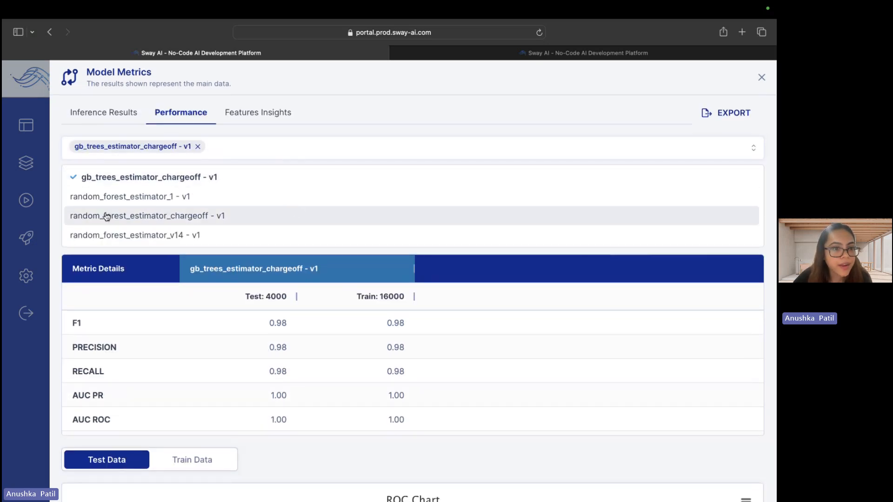
left_click(241, 222)
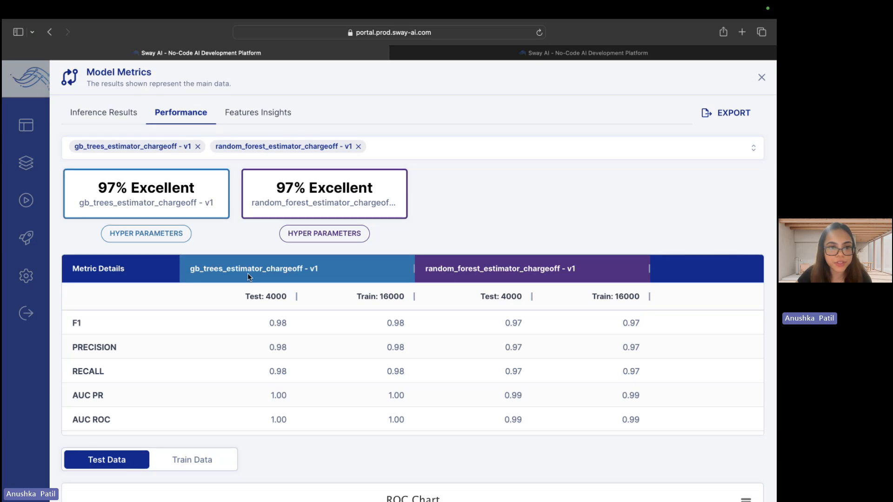
scroll(248, 273, "down", 1)
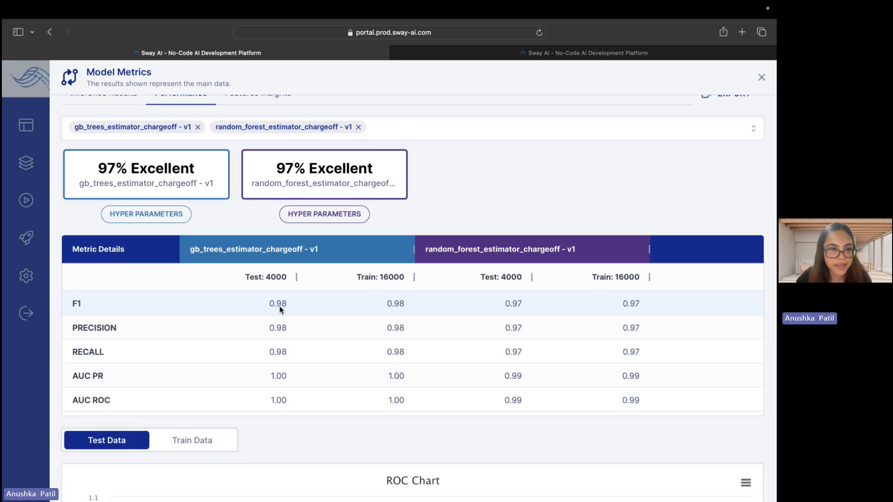
scroll(483, 395, "down", 2)
scroll(483, 404, "down", 5)
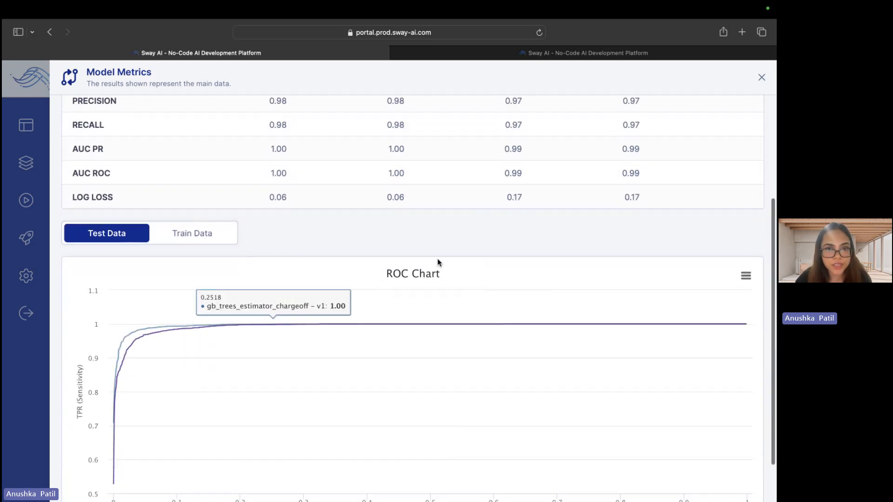
scroll(235, 294, "down", 2)
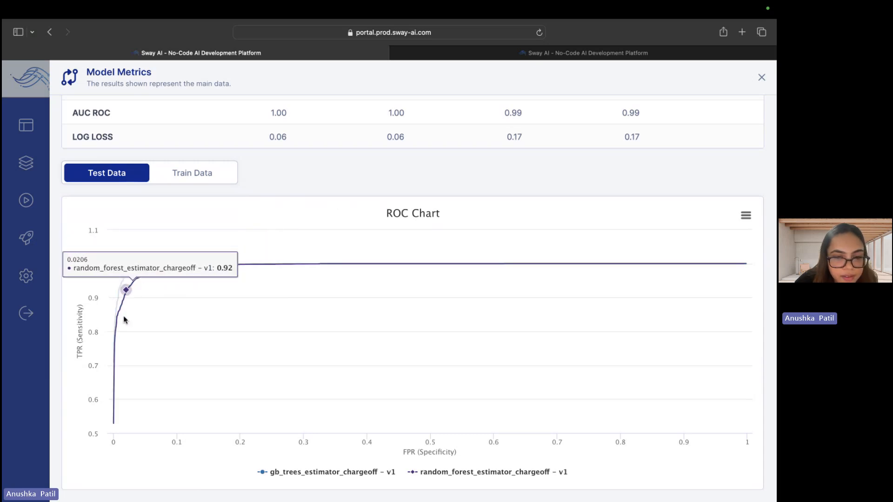
scroll(409, 186, "up", 6)
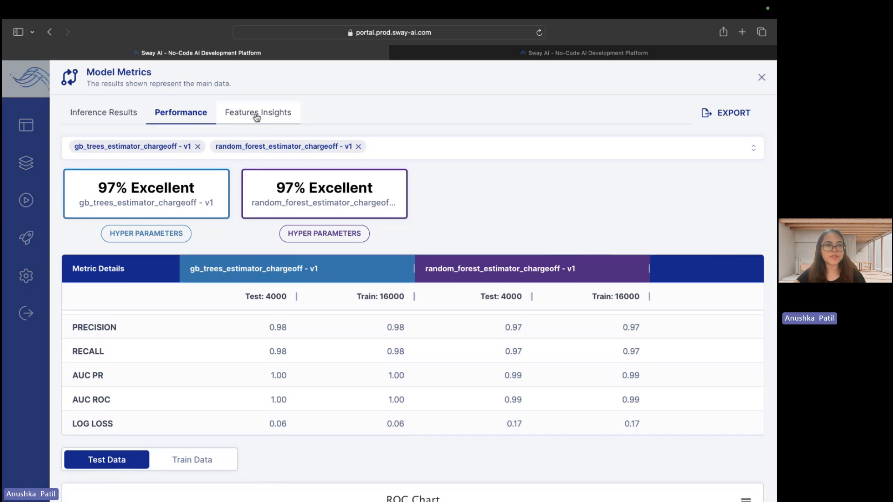
- Open the feature insights and examine the Feature Importance chart of gb_trees_estimator_chargeoff - v1 column by column
left_click(257, 114)
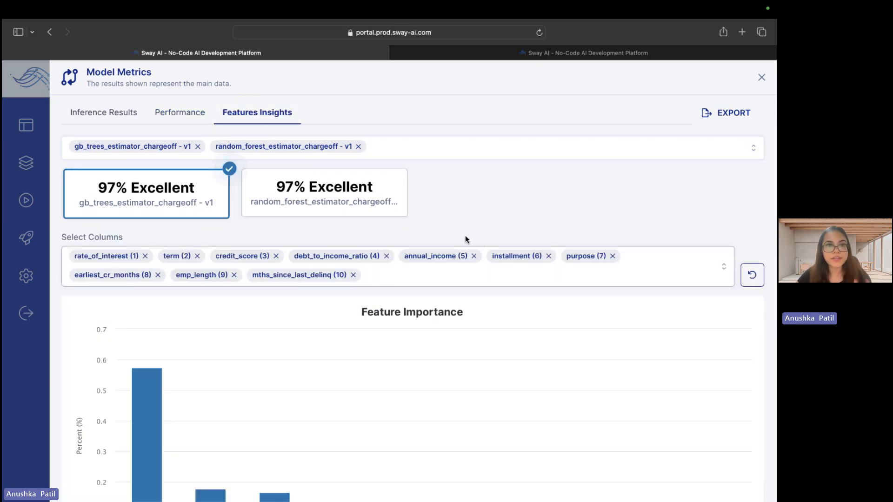
scroll(420, 229, "down", 2)
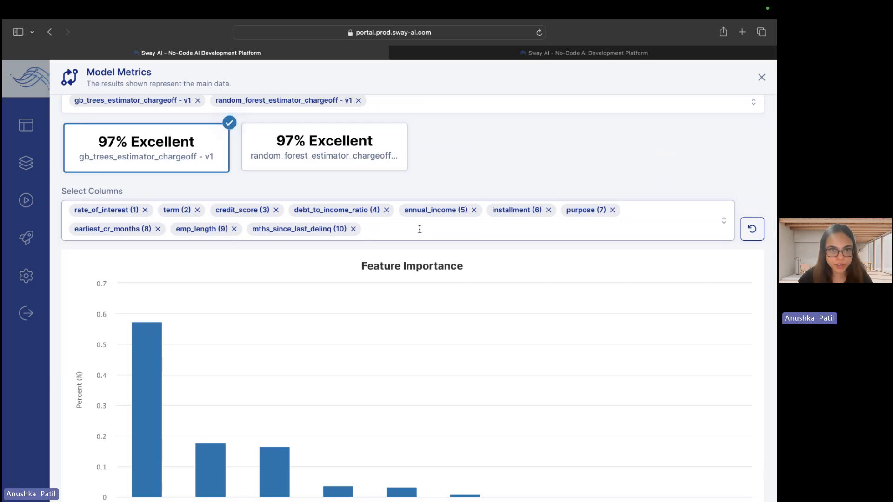
scroll(410, 227, "down", 1)
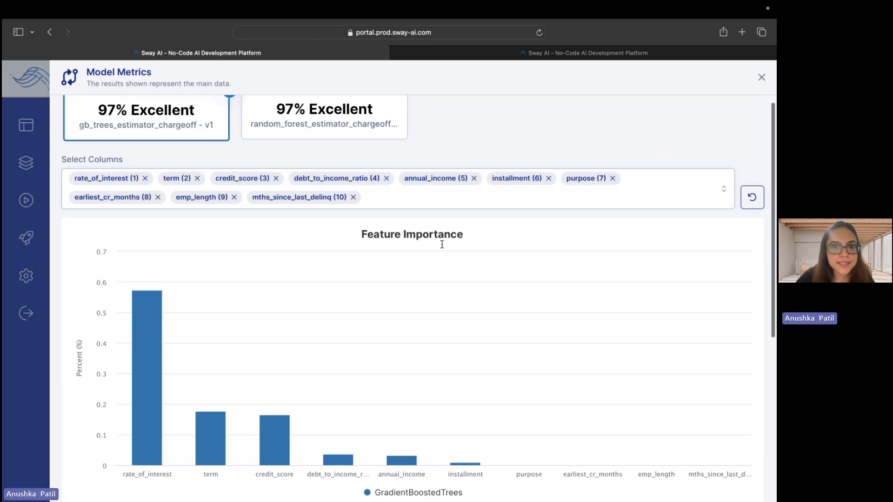
scroll(414, 273, "down", 1)
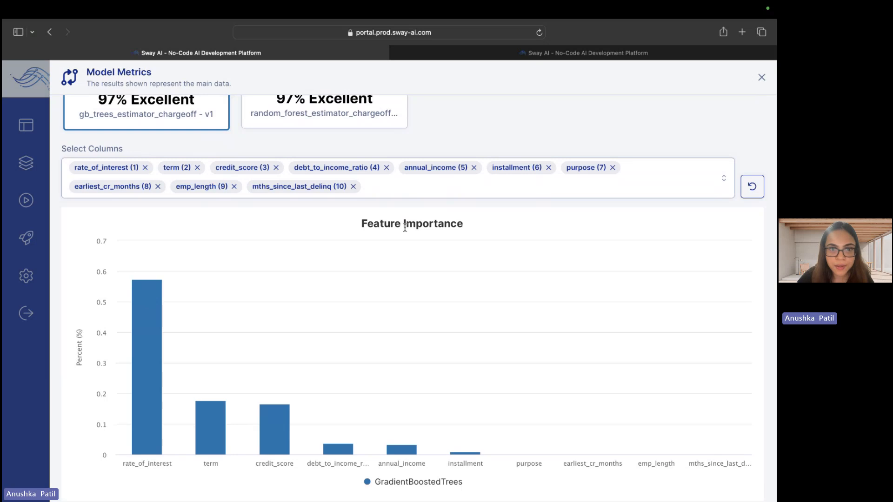
scroll(405, 228, "up", 5)
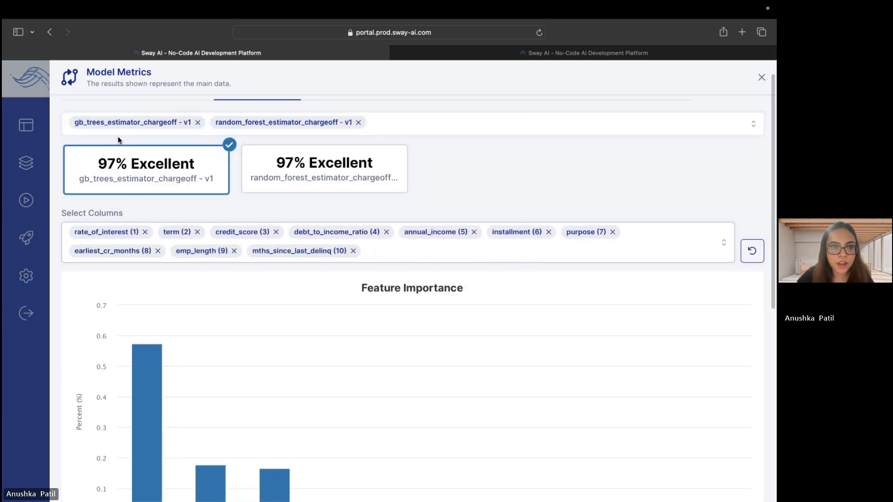
scroll(177, 185, "down", 6)
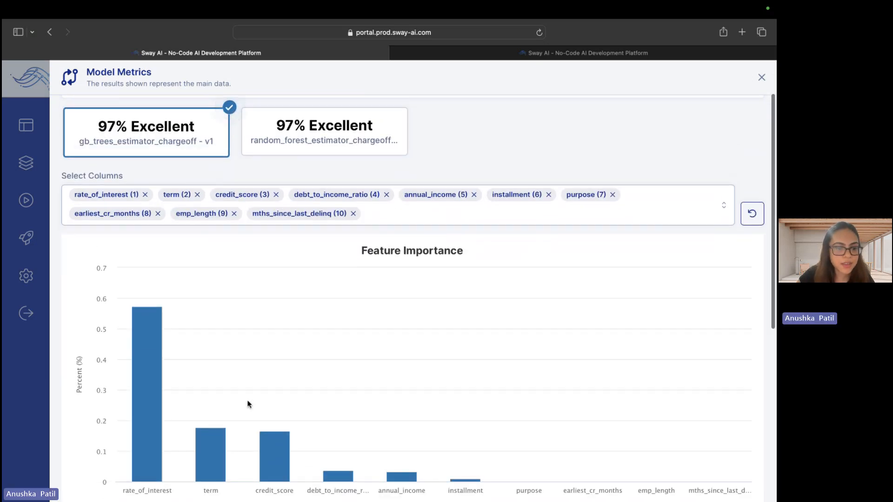
mouse_move(155, 360)
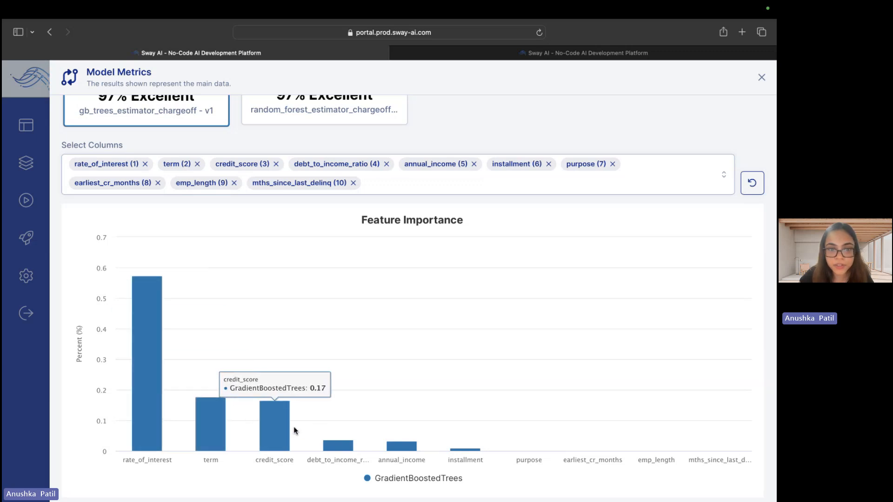
mouse_move(411, 445)
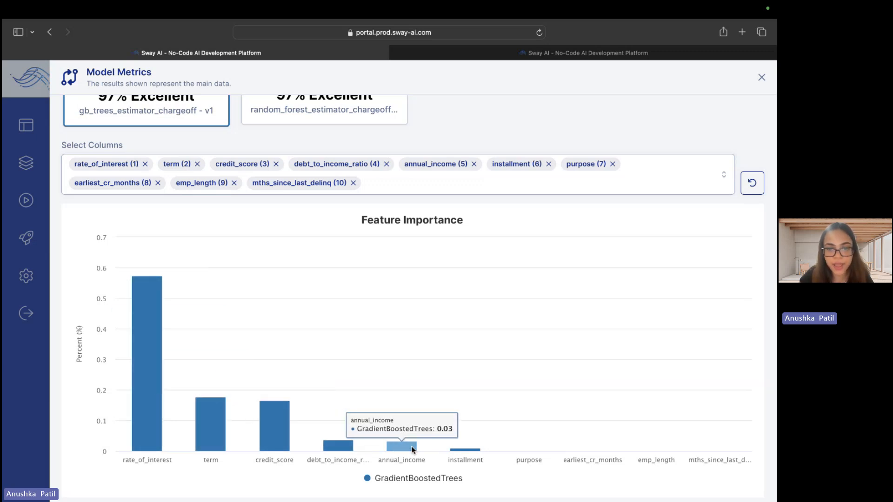
- Switch the feature insights to random_forest_estimator_chargeoff - v1 and examine the importance of each column in its chart
scroll(317, 176, "up", 1)
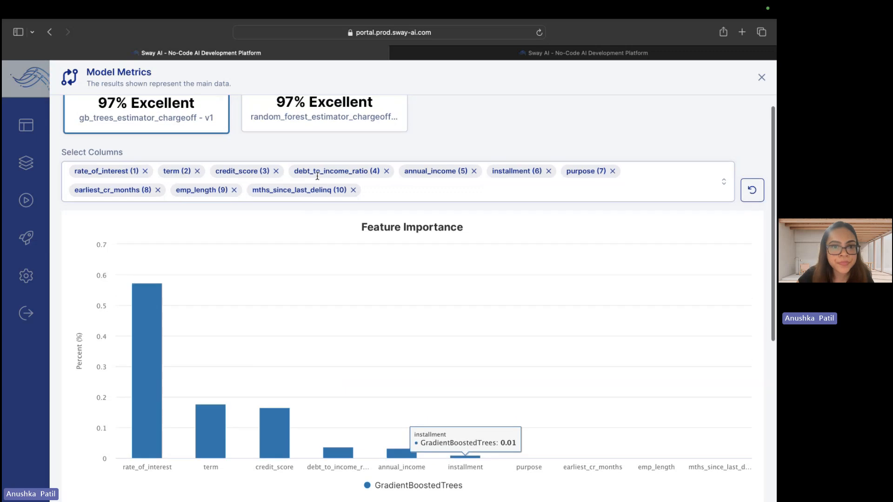
scroll(317, 175, "up", 2)
left_click(346, 154)
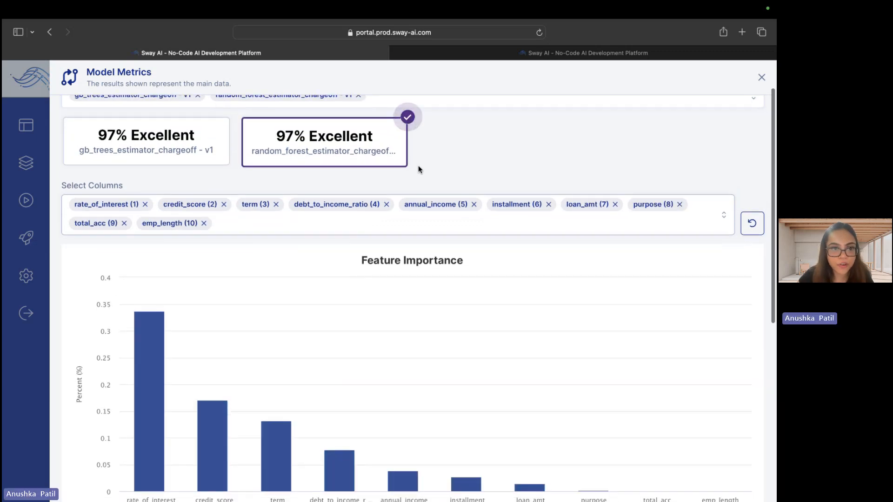
scroll(418, 168, "down", 2)
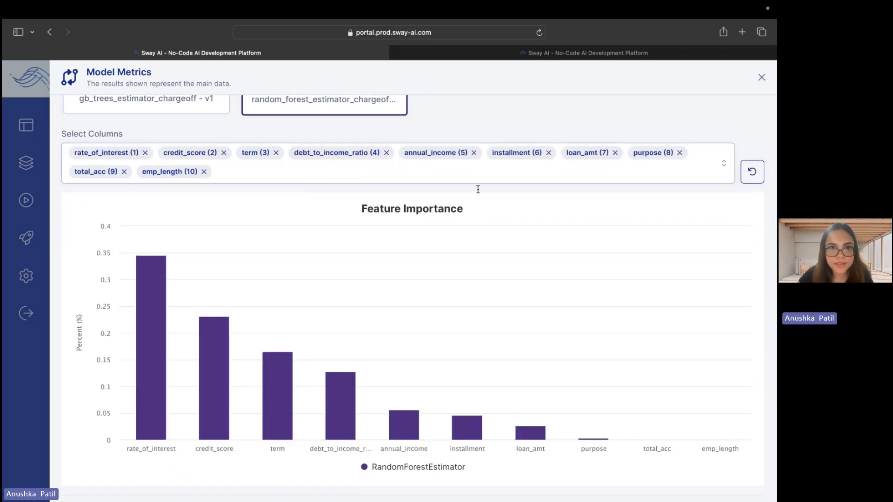
scroll(416, 187, "down", 1)
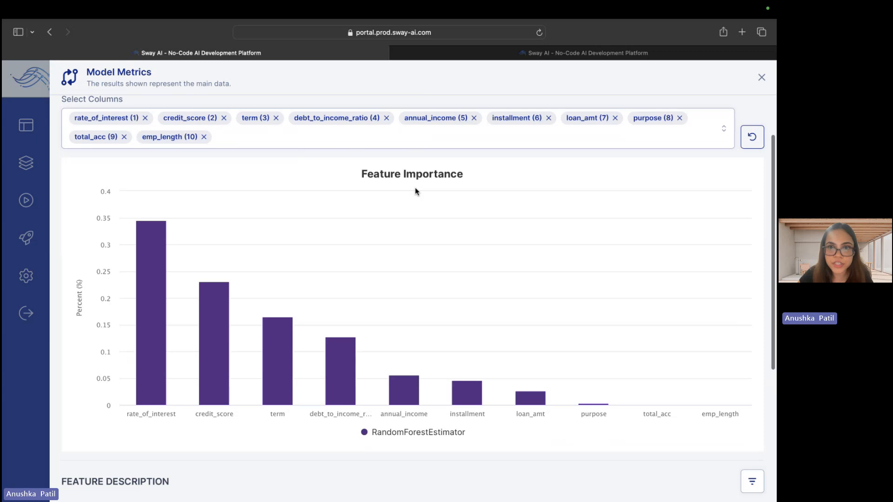
mouse_move(154, 321)
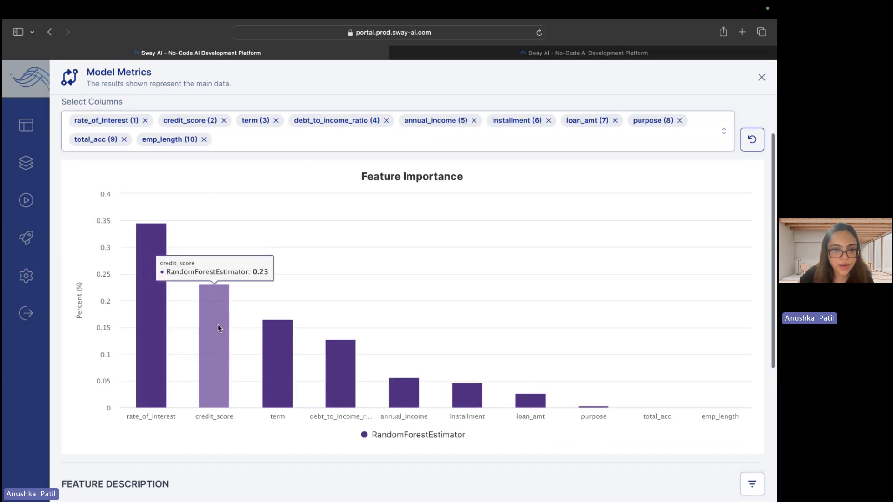
mouse_move(263, 354)
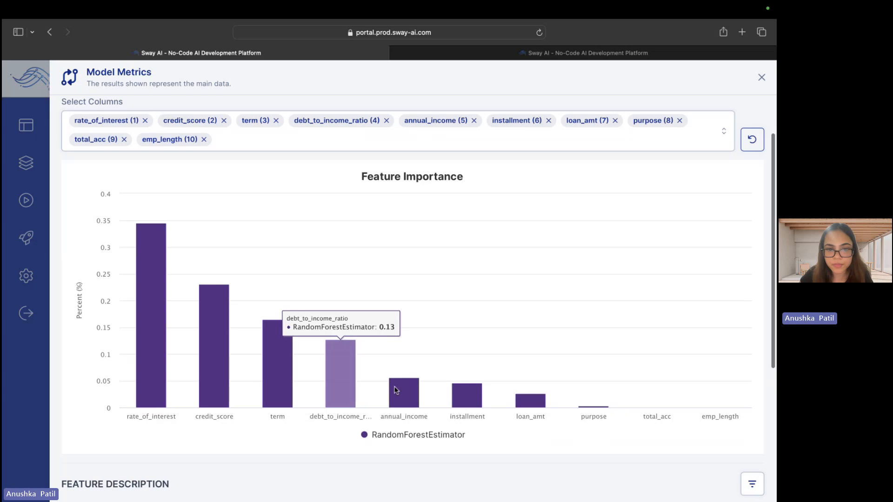
mouse_move(467, 396)
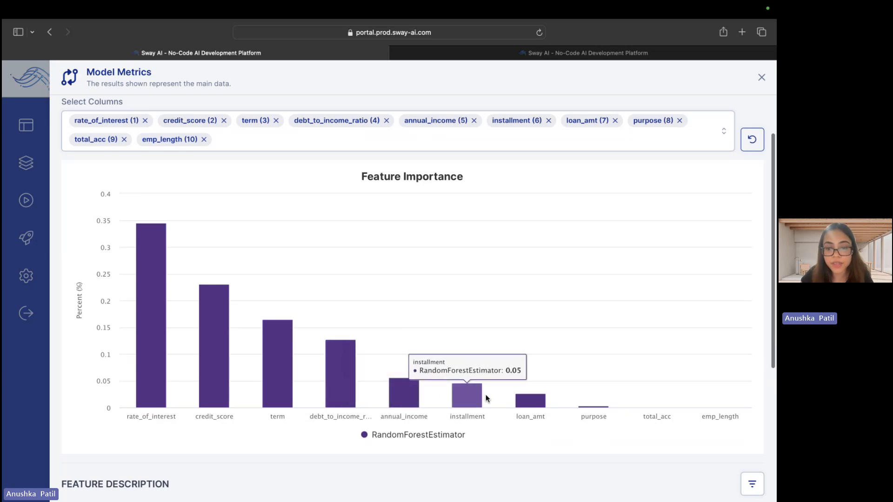
mouse_move(559, 406)
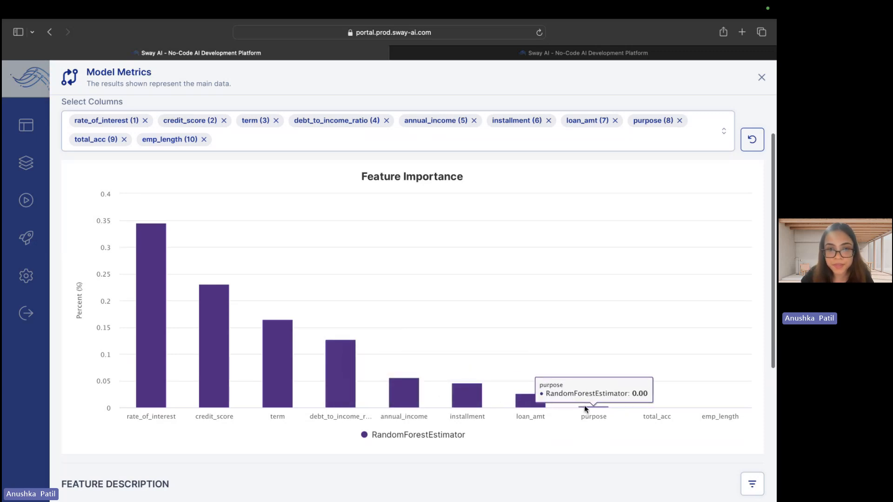
mouse_move(368, 379)
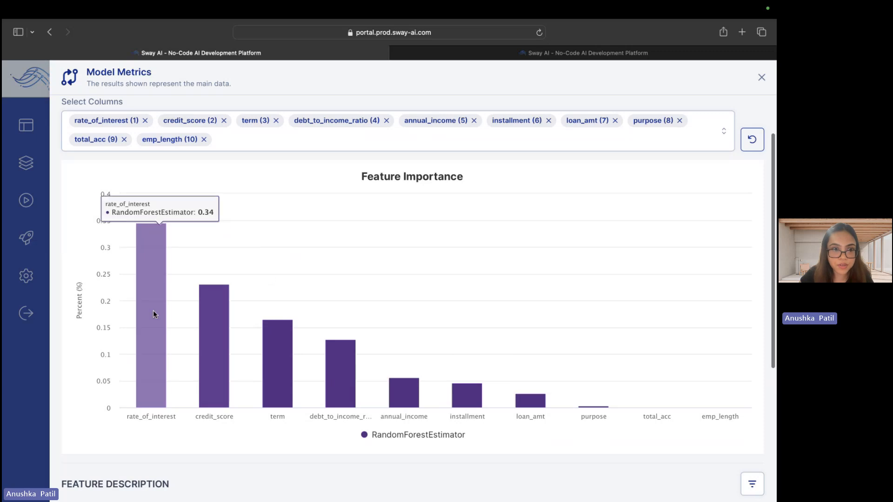
scroll(378, 197, "up", 3)
scroll(379, 197, "up", 3)
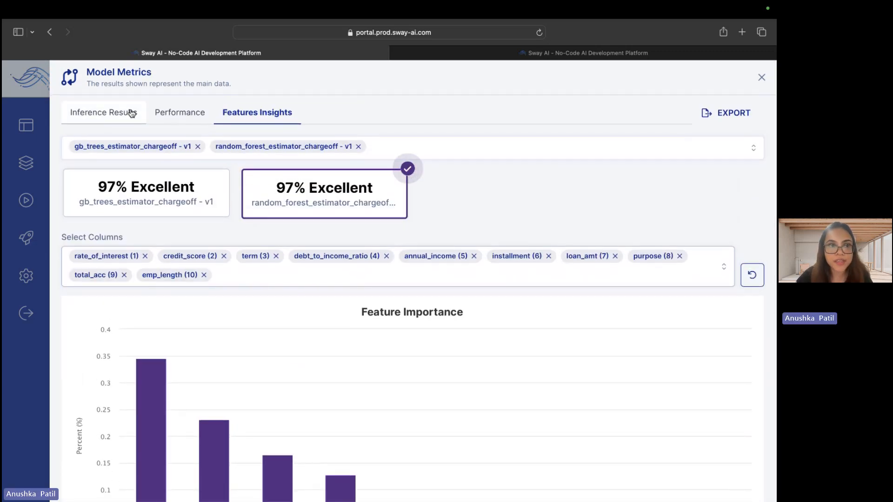
- Close the model metrics, review the model choices and task name field for an inference run, and dismiss it without starting
left_click(762, 78)
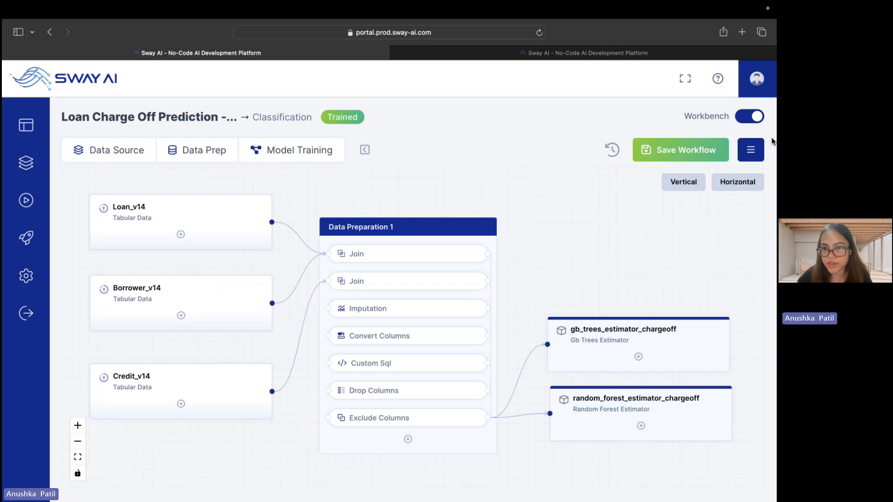
left_click(751, 150)
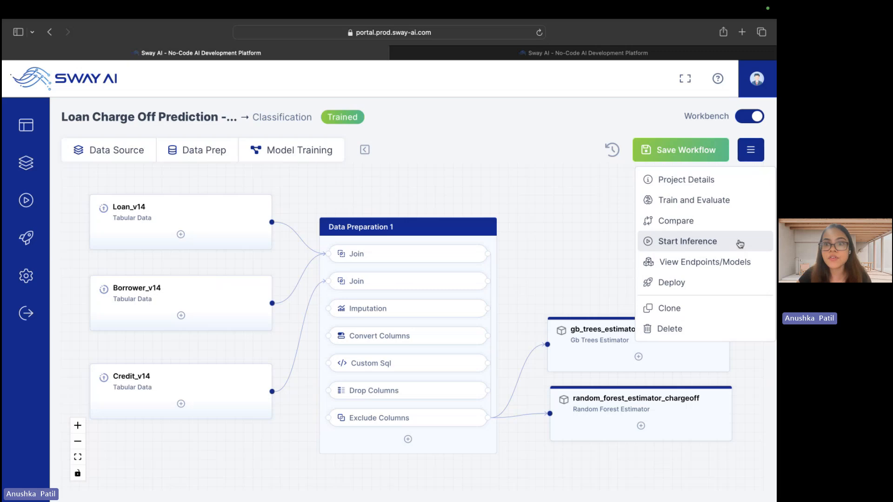
left_click(713, 245)
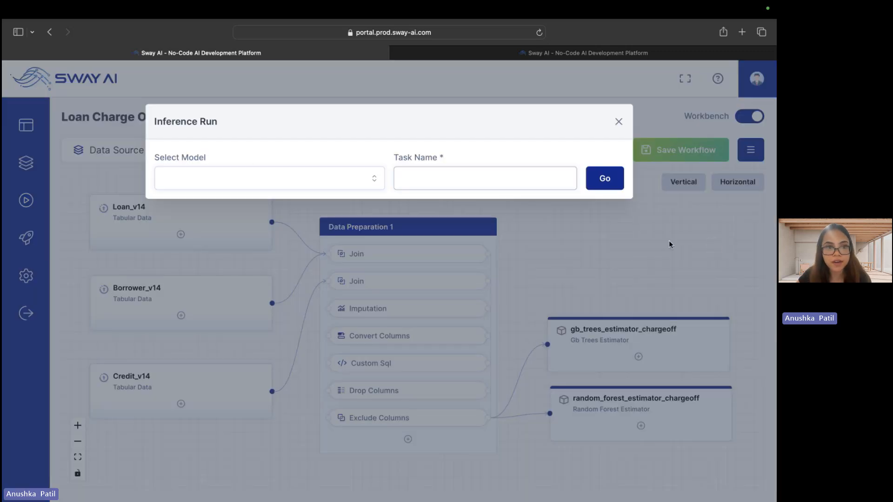
left_click(256, 180)
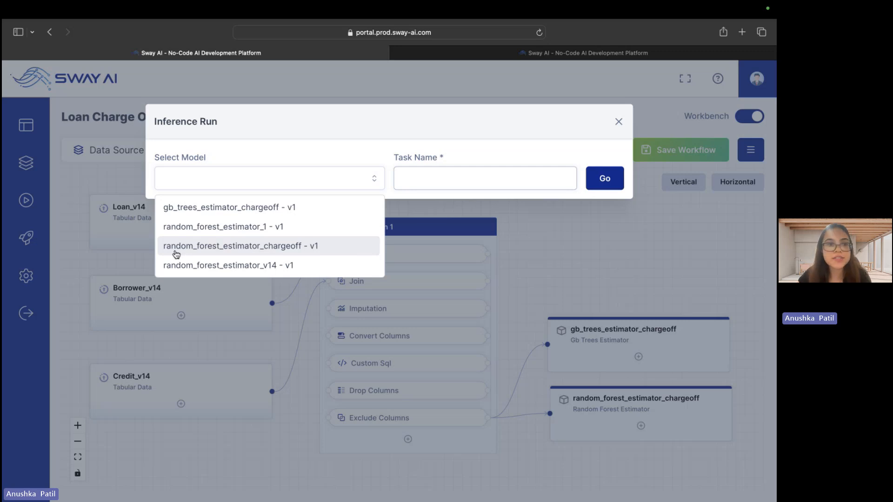
left_click(435, 180)
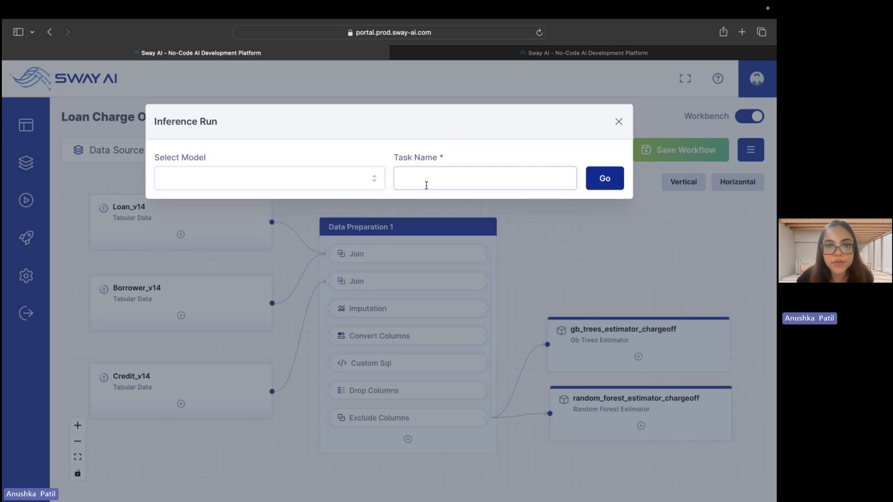
left_click(426, 185)
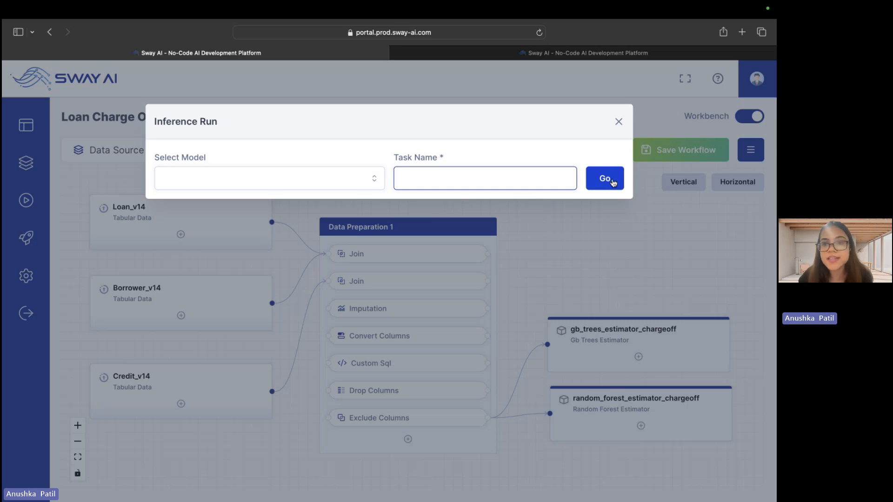
left_click(620, 122)
- Open the project's endpoints and models list, widen the Model column, and open the dashboard of random_forest_estimator_chargeoff - v1
left_click(757, 154)
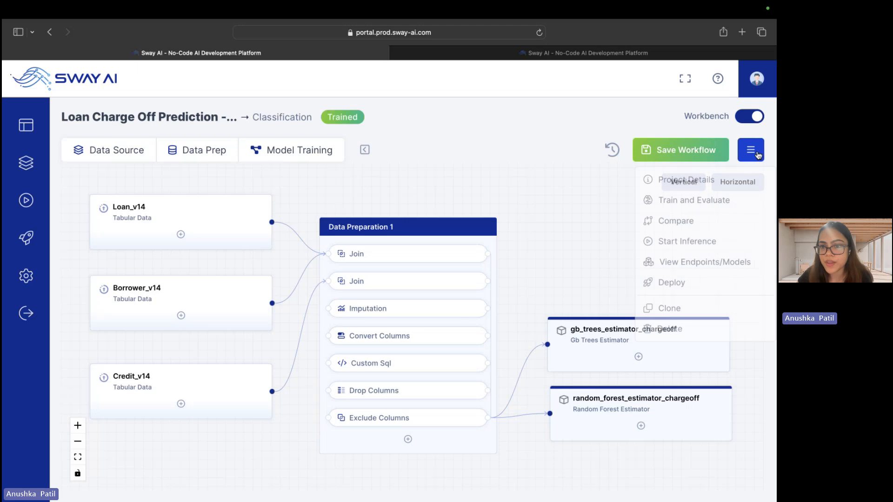
left_click(726, 263)
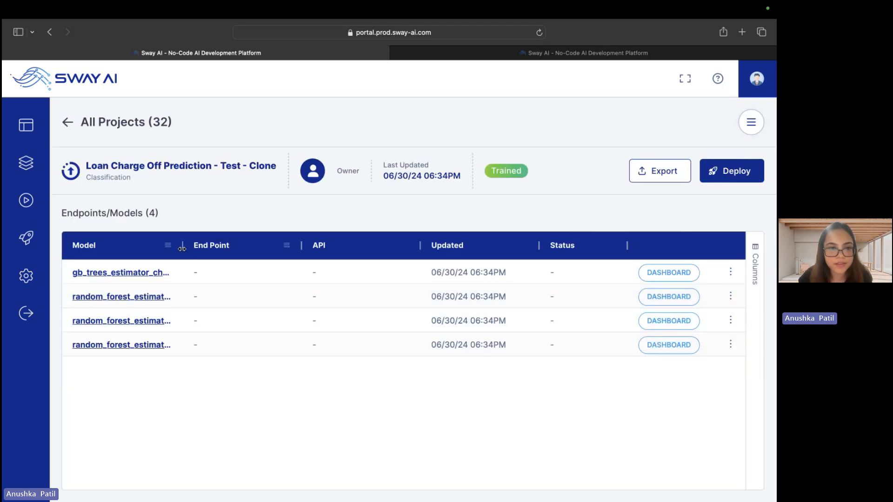
left_click_drag(182, 249, 269, 249)
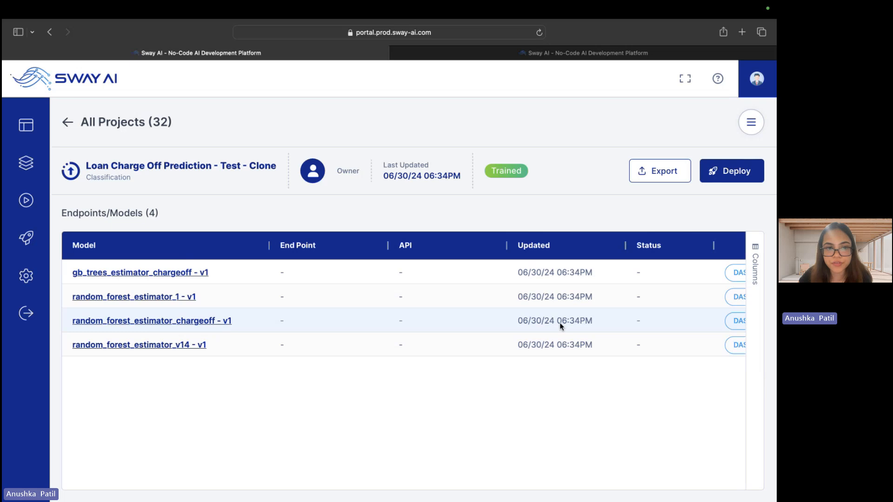
scroll(378, 325, "right", 3)
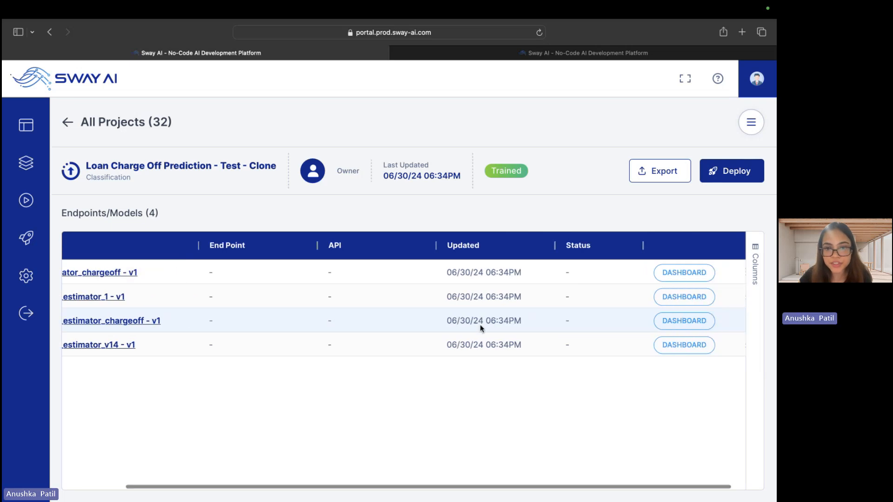
left_click(664, 324)
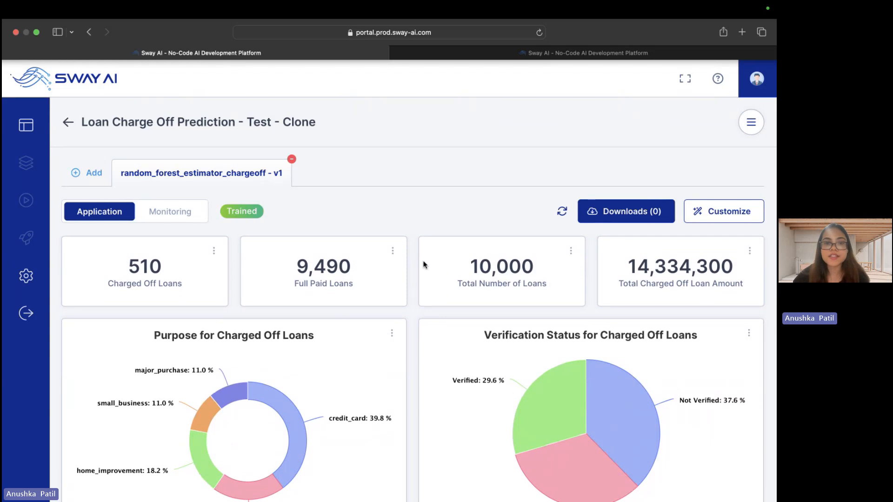
- Examine the dashboard's loan summary figures and each category of the Purpose for Charged Off Loans chart
scroll(415, 265, "down", 1)
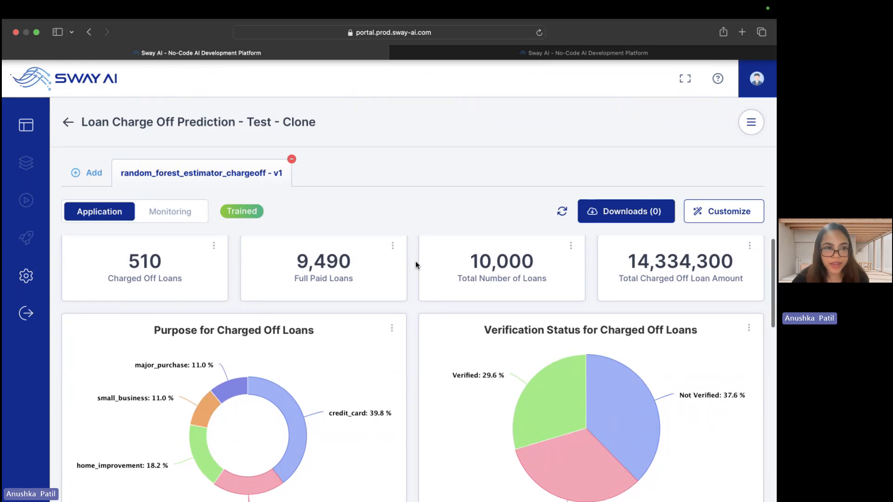
scroll(415, 265, "up", 1)
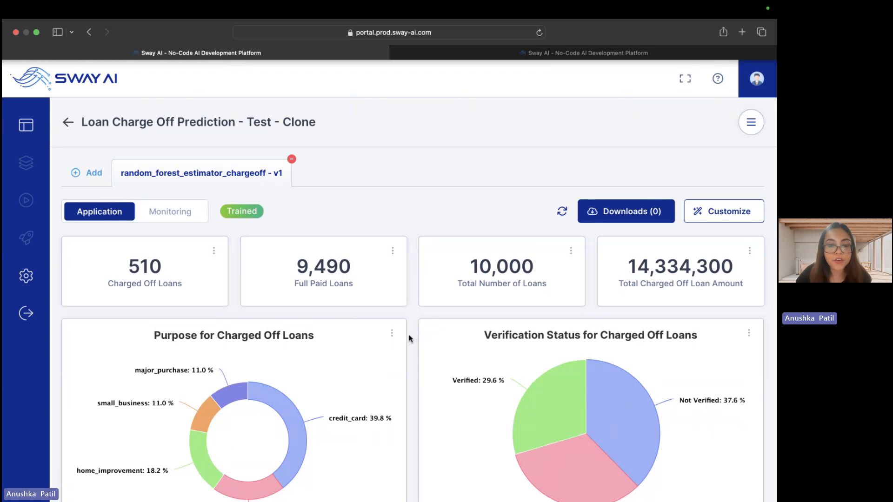
scroll(410, 339, "down", 2)
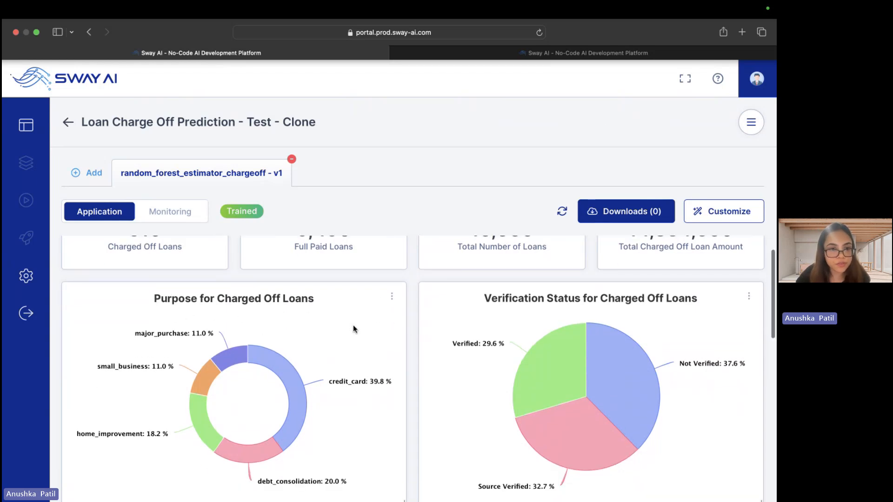
scroll(352, 330, "down", 1)
scroll(352, 330, "down", 1)
mouse_move(300, 353)
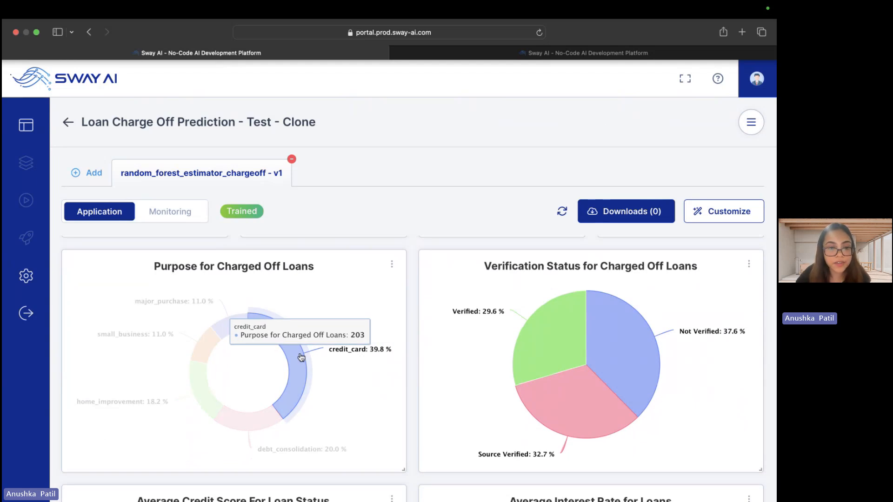
mouse_move(238, 420)
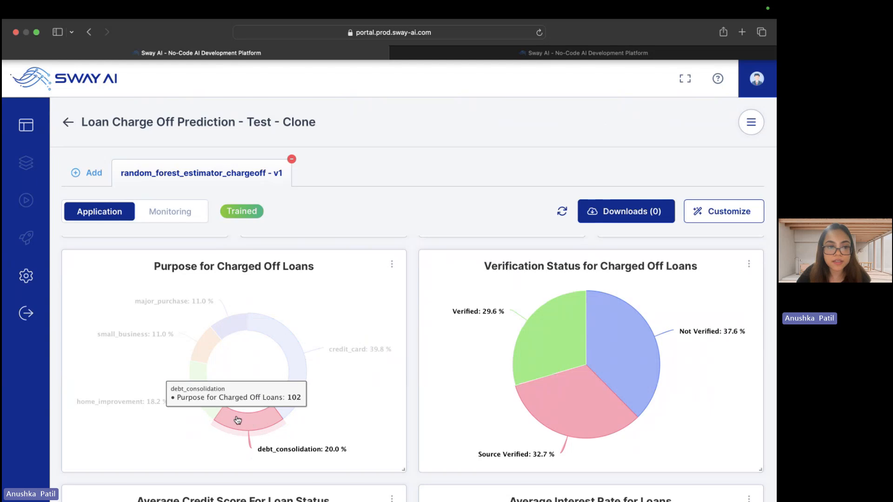
mouse_move(190, 390)
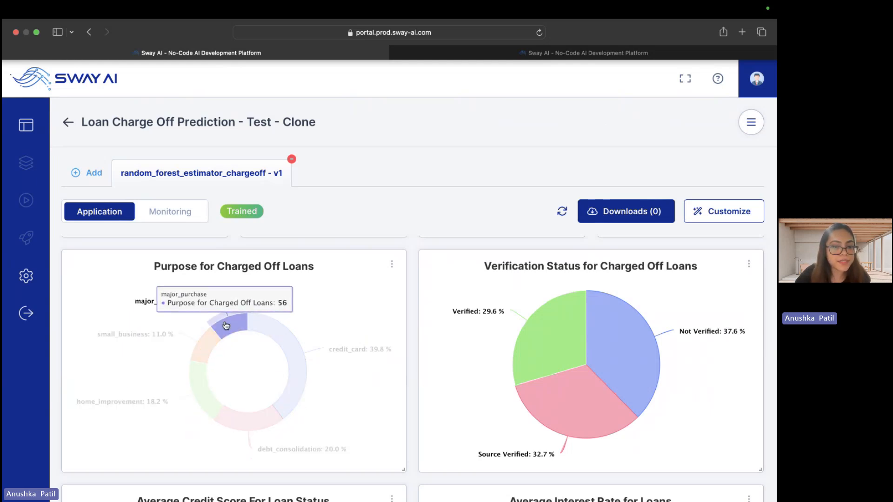
mouse_move(201, 358)
mouse_move(230, 334)
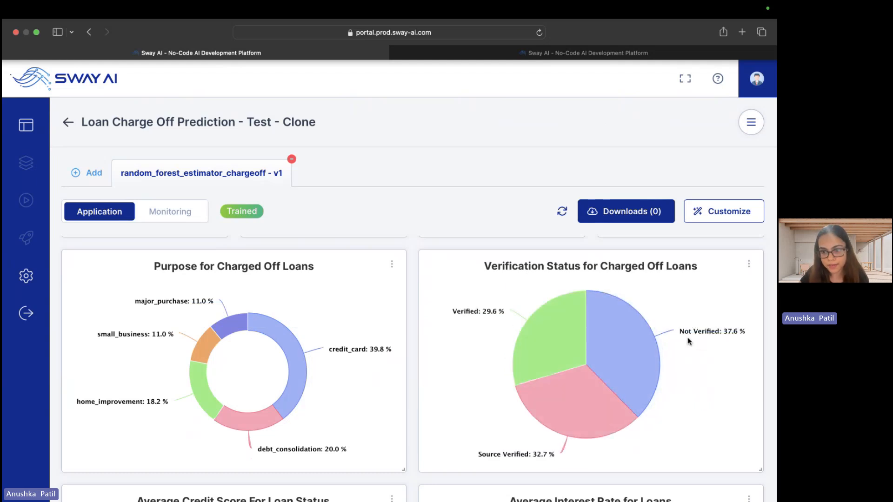
- Inspect the Not Verified, Verified and Source Verified slices of the Verification Status for Charged Off Loans chart
mouse_move(643, 346)
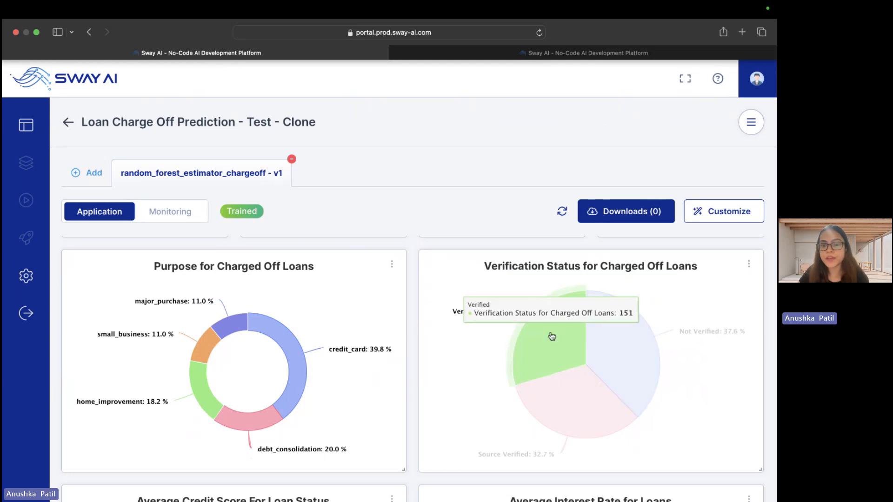
mouse_move(544, 344)
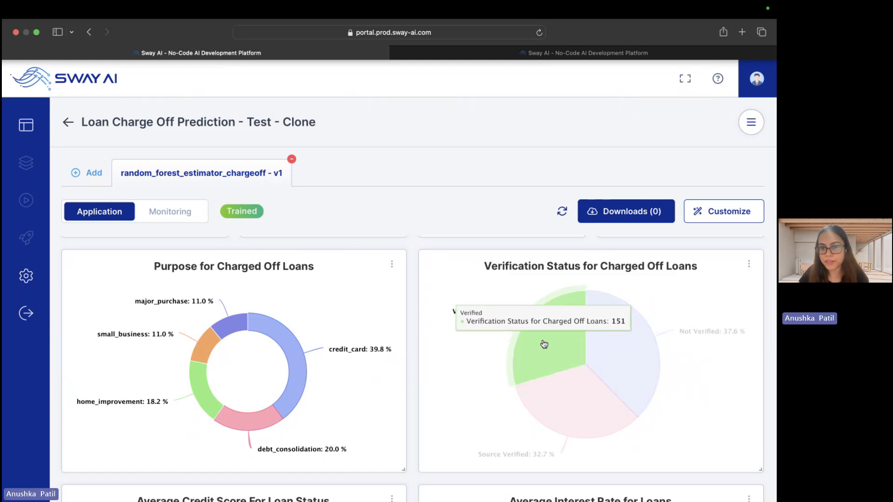
mouse_move(576, 422)
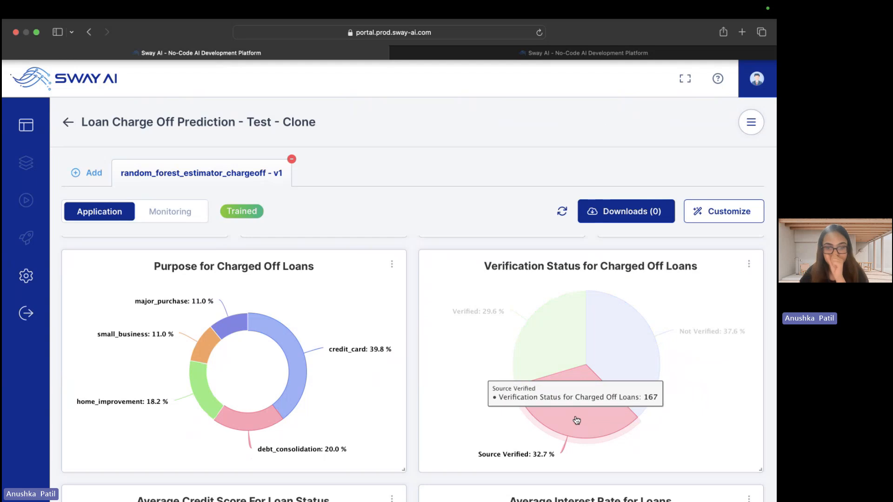
- Compare charged-off and fully paid loans in the Average Interest Rate and Average Credit Score charts
scroll(576, 420, "down", 3)
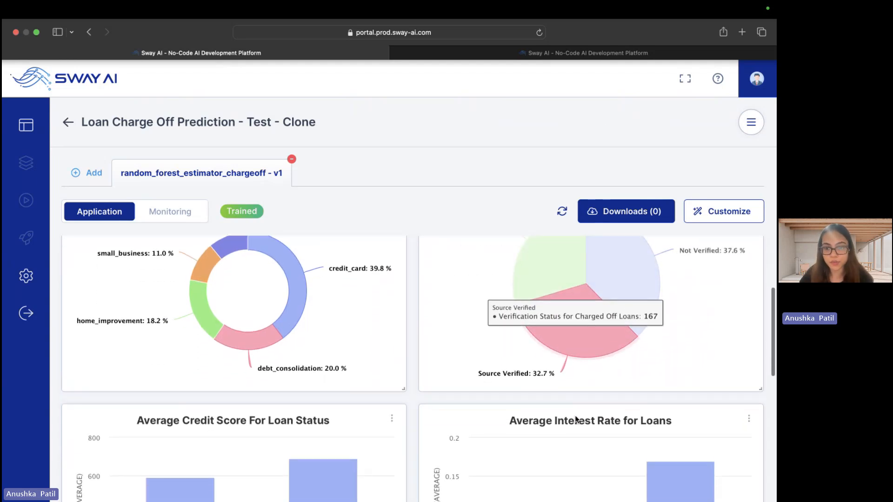
scroll(574, 418, "down", 2)
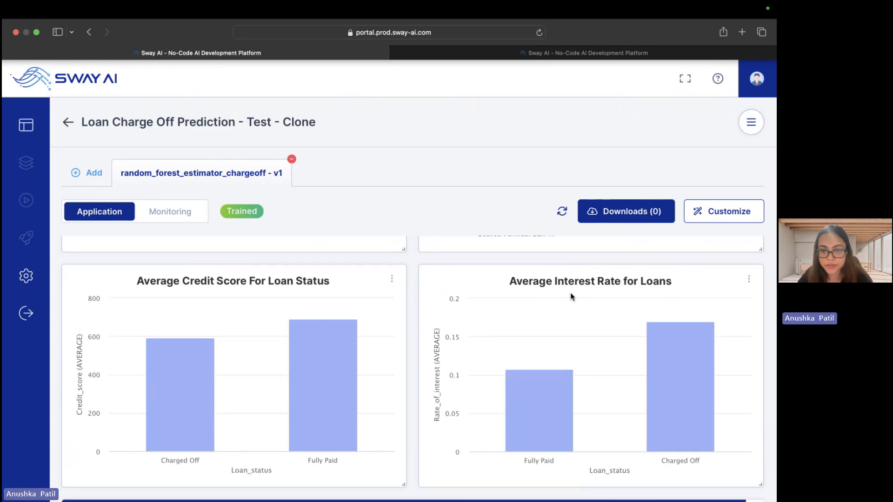
scroll(570, 292, "down", 1)
mouse_move(543, 381)
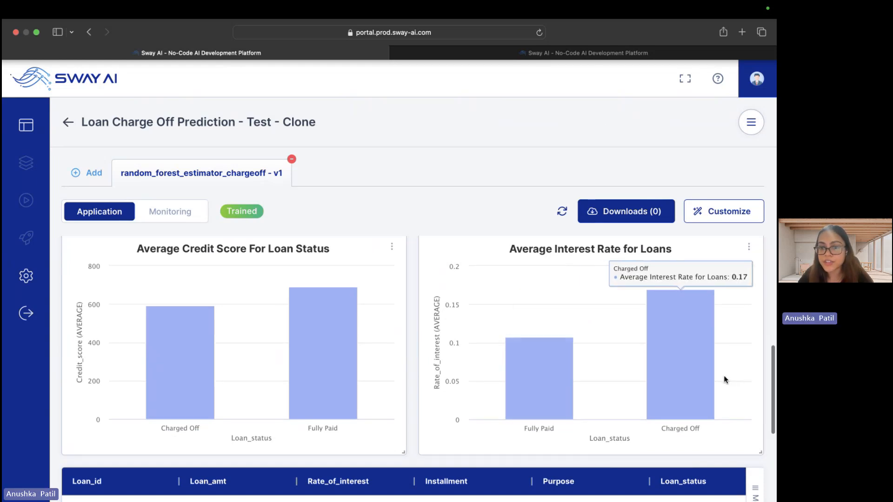
mouse_move(691, 380)
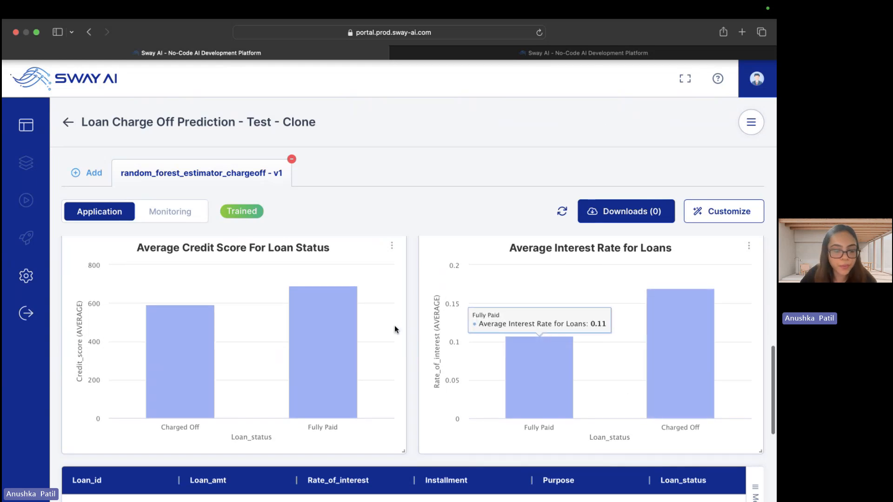
scroll(395, 326, "up", 1)
scroll(401, 330, "up", 2)
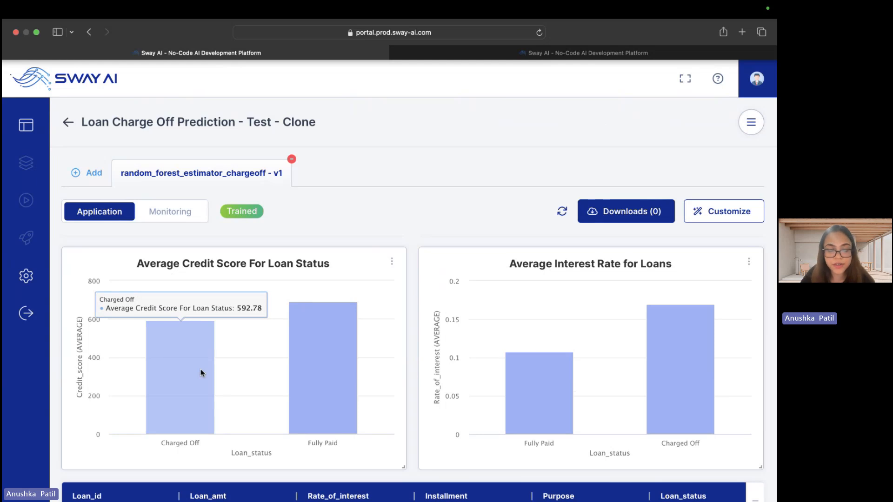
mouse_move(334, 373)
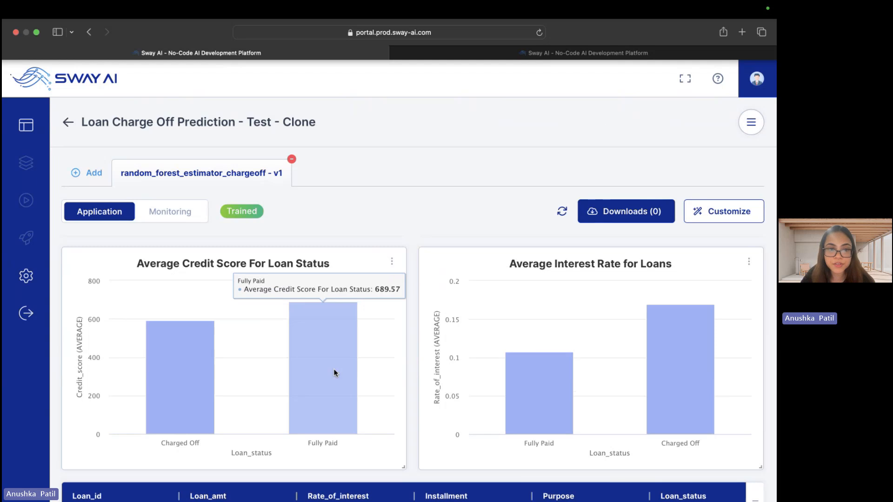
- Review the loan prediction table across its columns, from Loan_id through to the Sway confidence and inference time columns
scroll(333, 372, "down", 5)
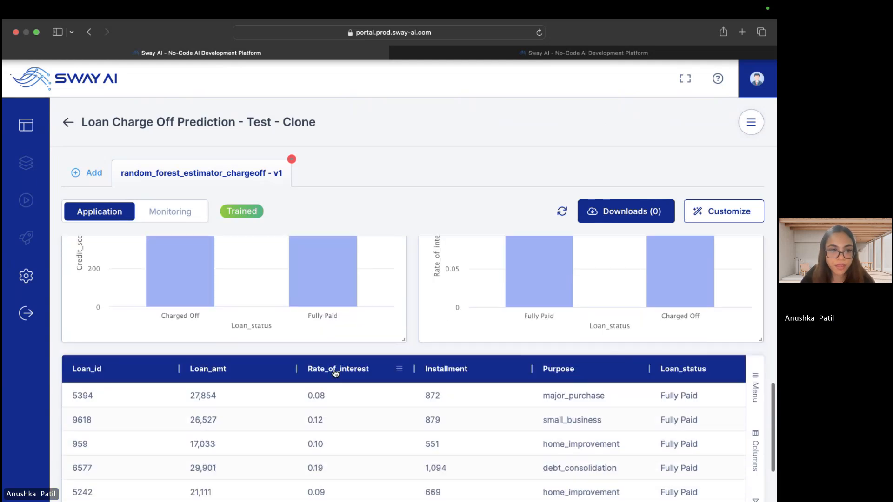
scroll(333, 372, "down", 2)
scroll(334, 372, "down", 1)
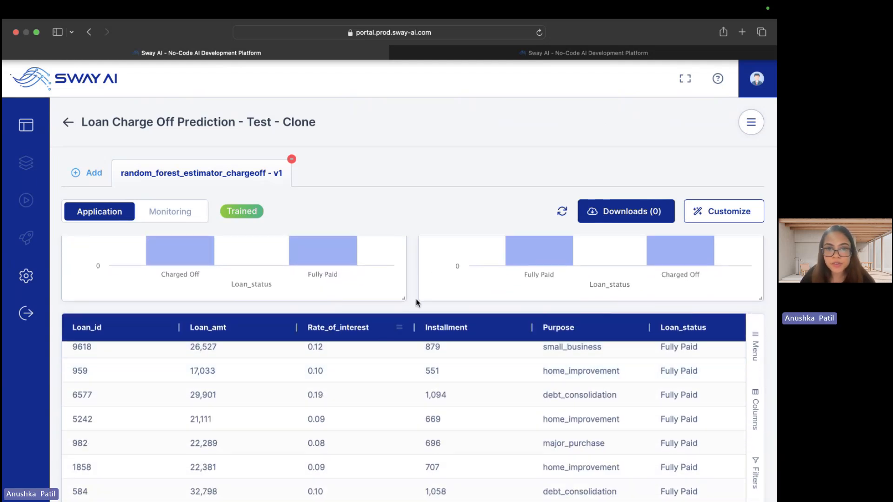
scroll(414, 303, "down", 2)
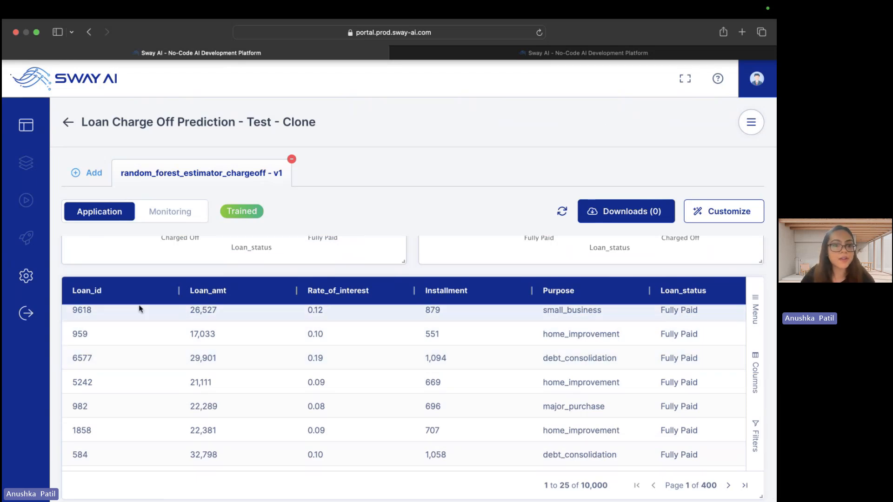
scroll(421, 333, "right", 2)
scroll(481, 344, "left", 2)
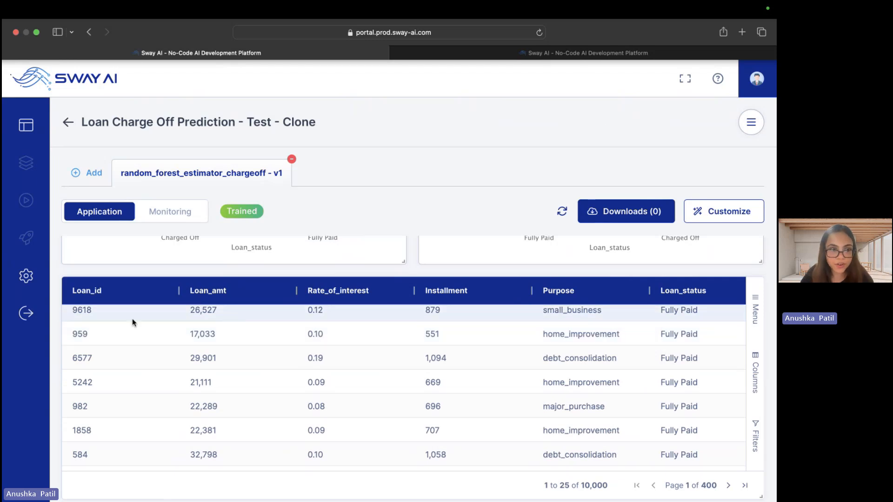
scroll(609, 379, "right", 10)
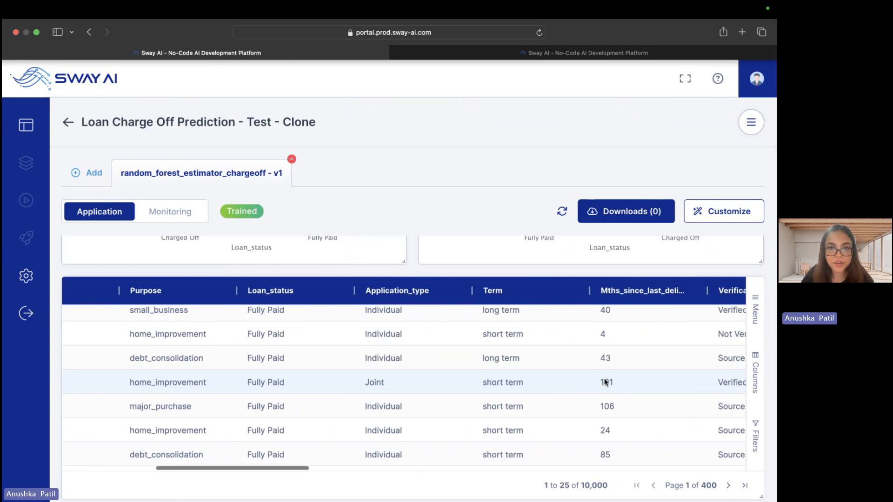
scroll(605, 381, "right", 2)
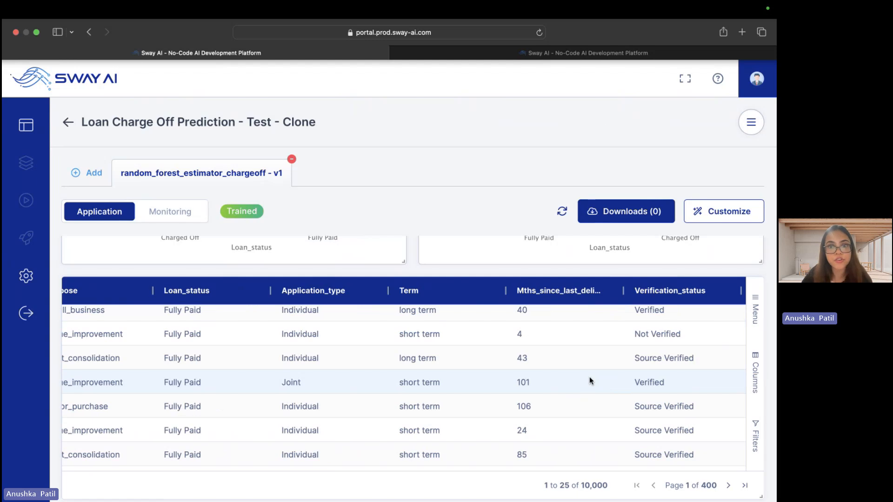
scroll(590, 377, "right", 14)
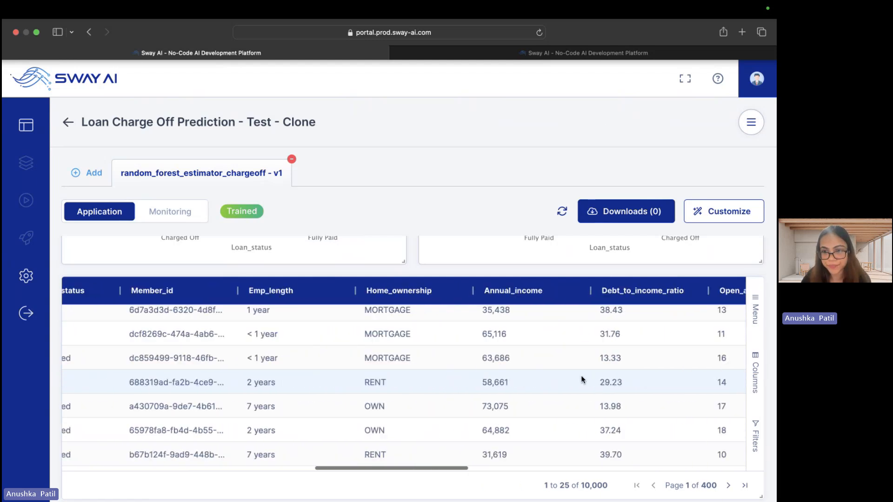
scroll(583, 379, "right", 20)
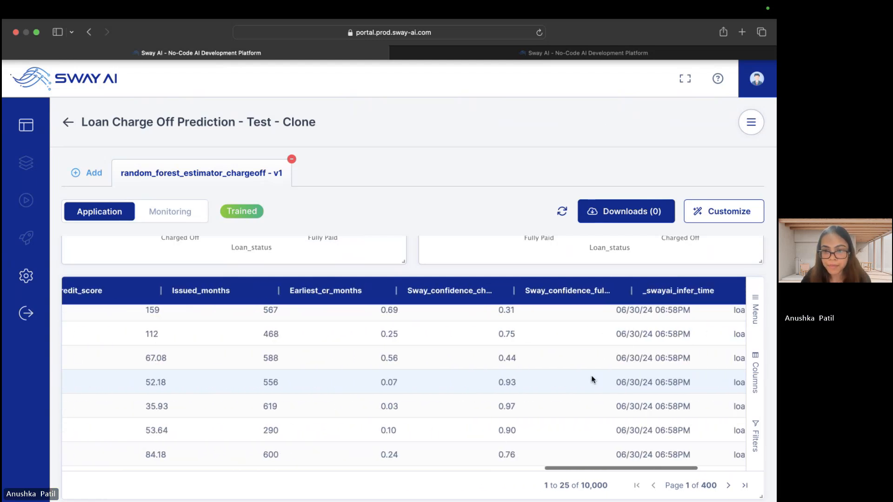
- Widen the Sway confidence column for charged-off loans in the prediction table
scroll(592, 379, "right", 3)
scroll(578, 339, "up", 1)
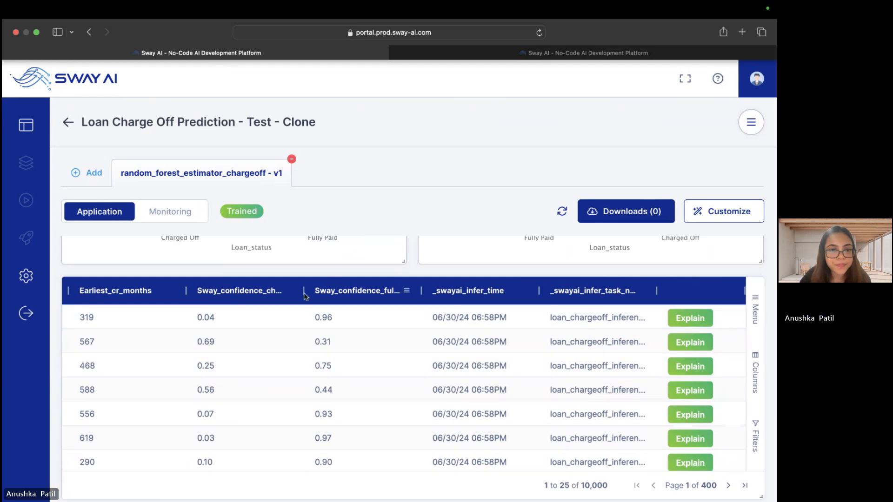
left_click_drag(304, 292, 328, 292)
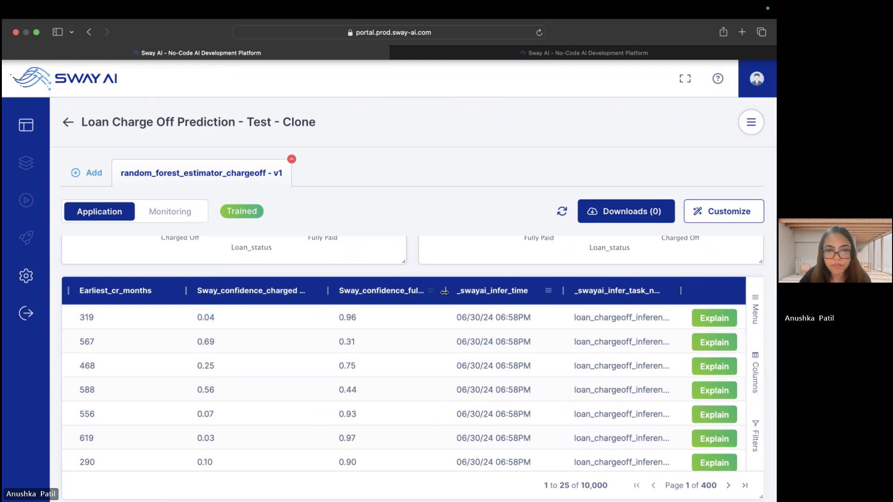
- Examine the first loan's prediction explanation, including its confidence and every feature contribution, and close it
left_click(707, 319)
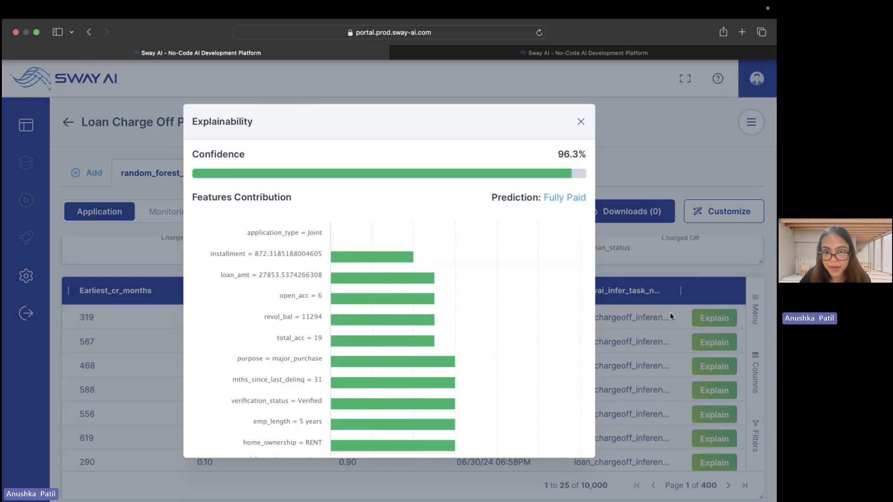
mouse_move(388, 266)
scroll(399, 294, "down", 8)
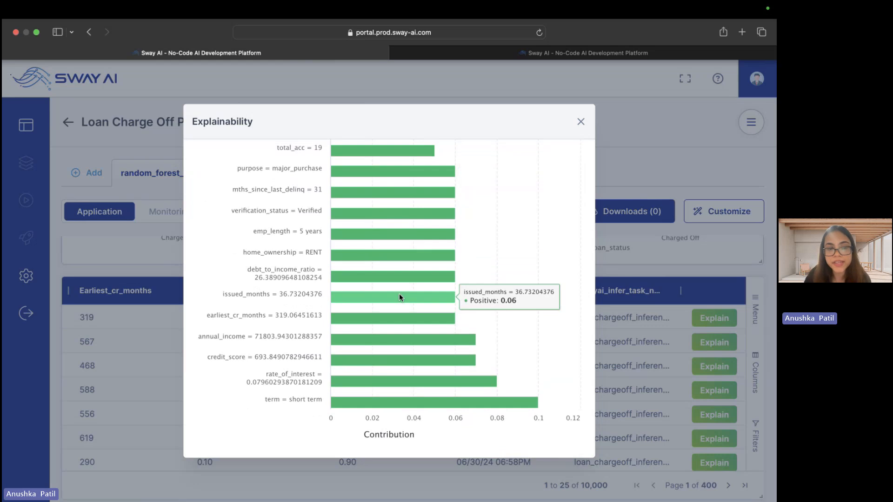
scroll(399, 293, "up", 8)
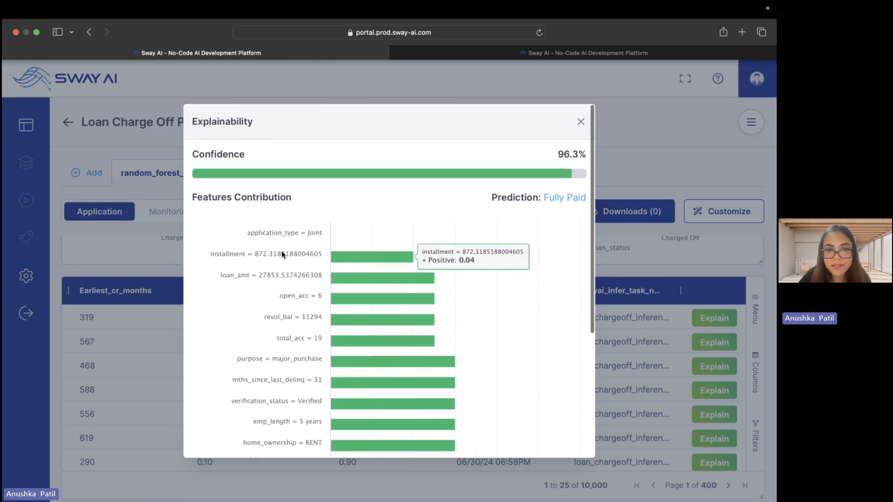
scroll(380, 256, "down", 1)
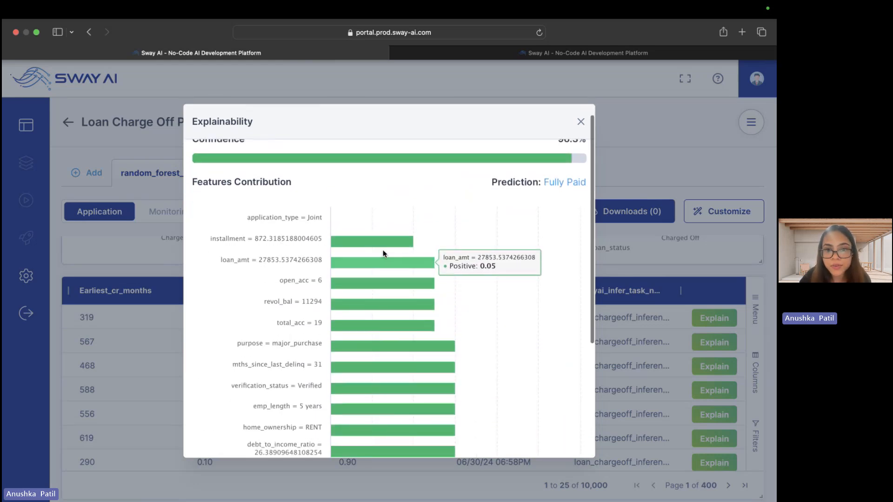
scroll(398, 288, "down", 5)
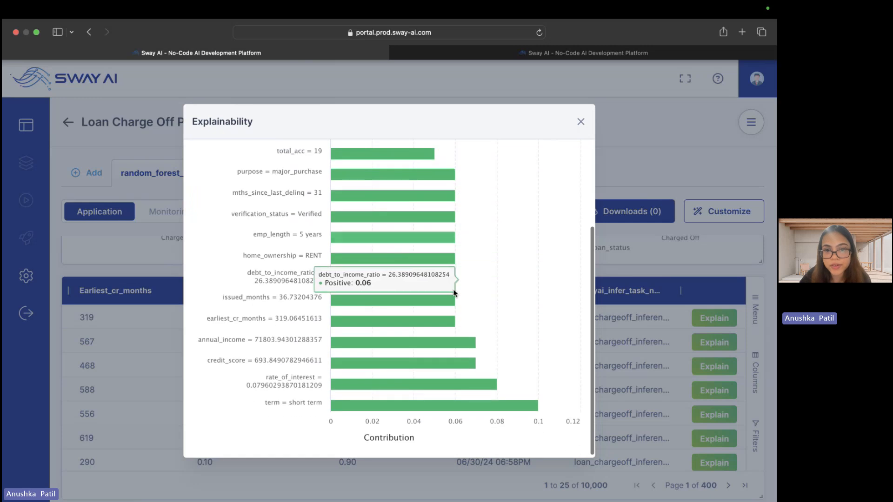
scroll(450, 288, "up", 8)
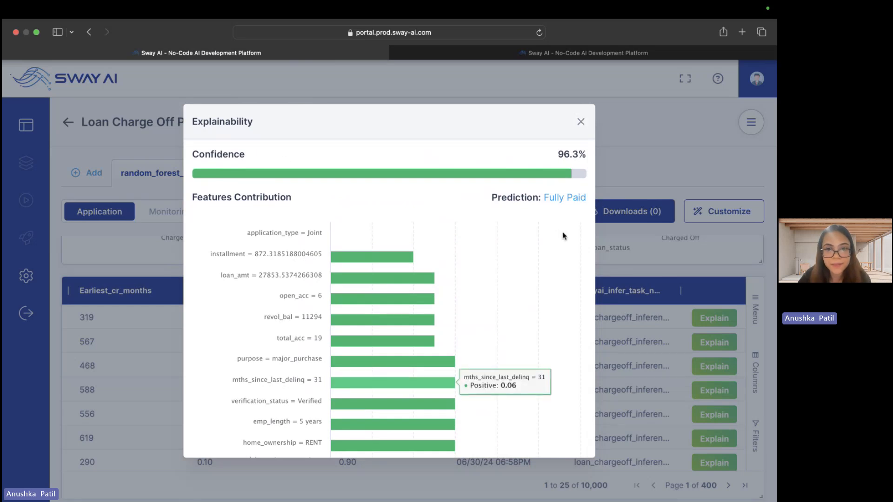
left_click(580, 122)
- Fit the Sway_confidence_charged Off and Sway_confidence_fully Paid columns to their full header names
scroll(383, 368, "right", 2)
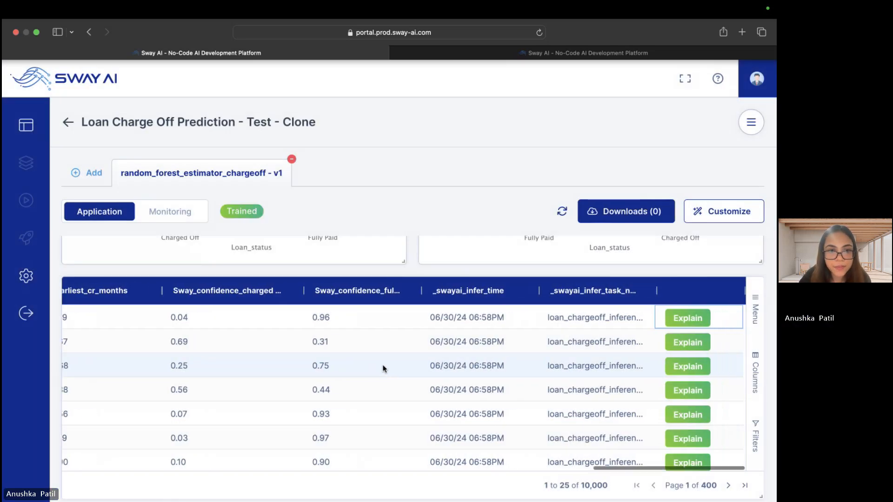
double_click(303, 290)
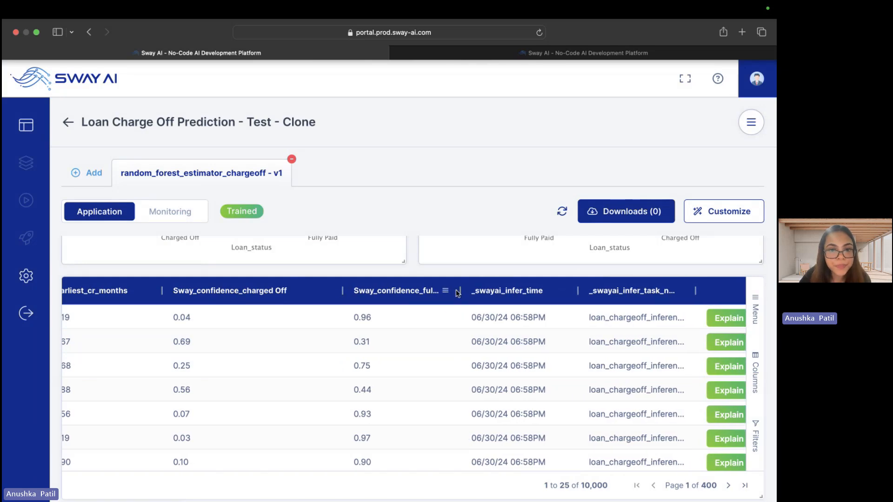
left_click_drag(465, 291, 498, 287)
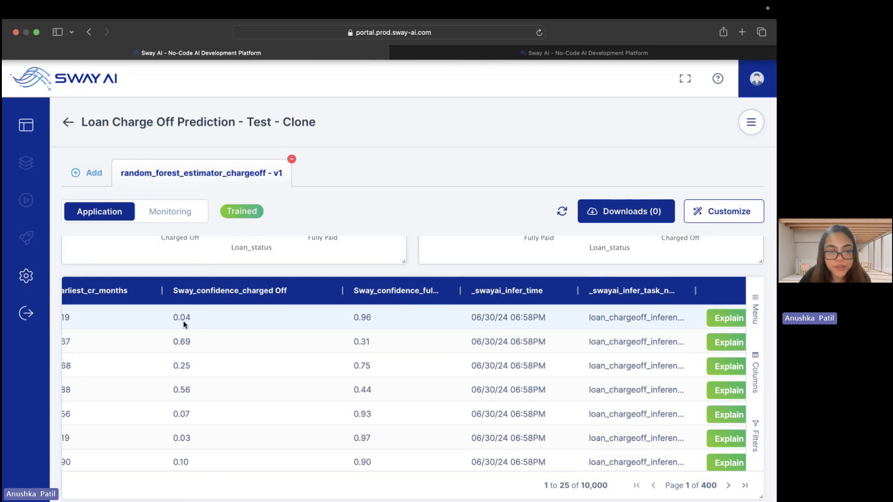
double_click(460, 290)
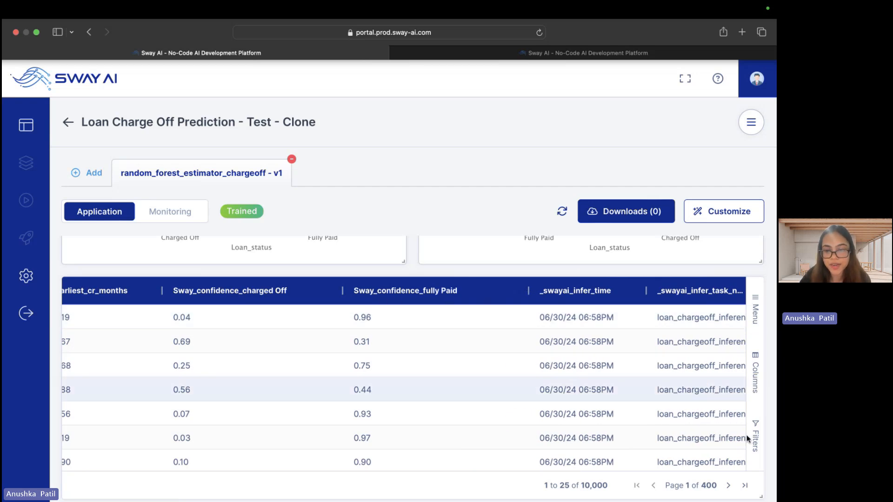
- Go to the last page of the prediction table and examine the first loan's explanation with its negative and positive feature contributions
scroll(732, 336, "right", 5)
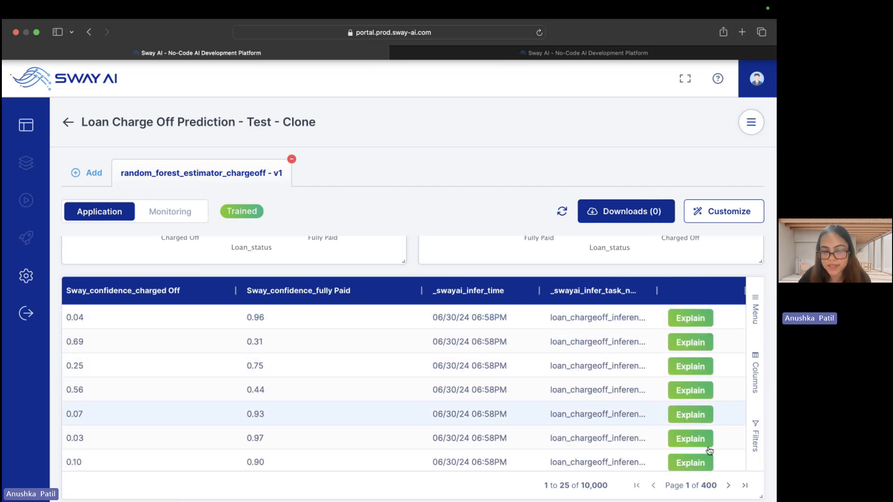
left_click(744, 485)
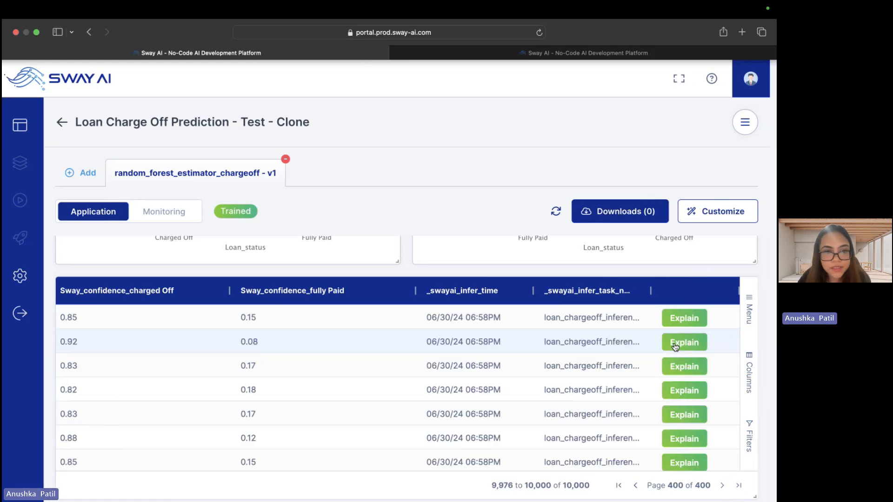
left_click(687, 320)
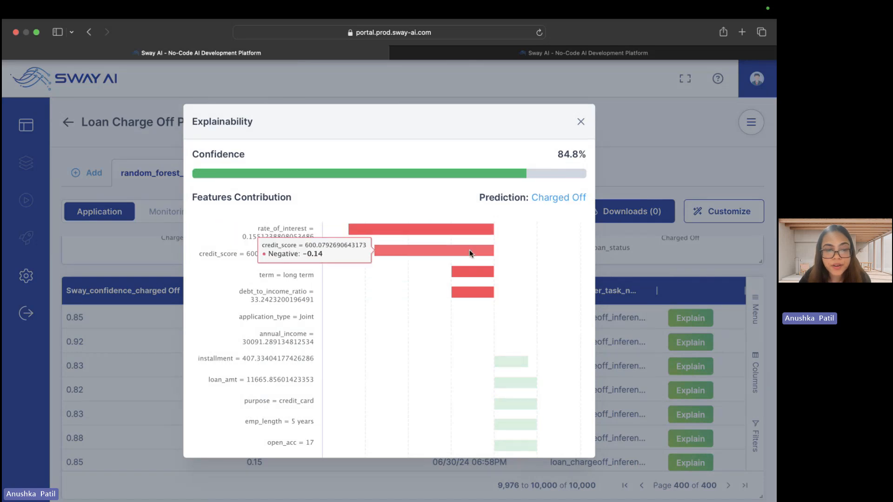
scroll(527, 284, "down", 3)
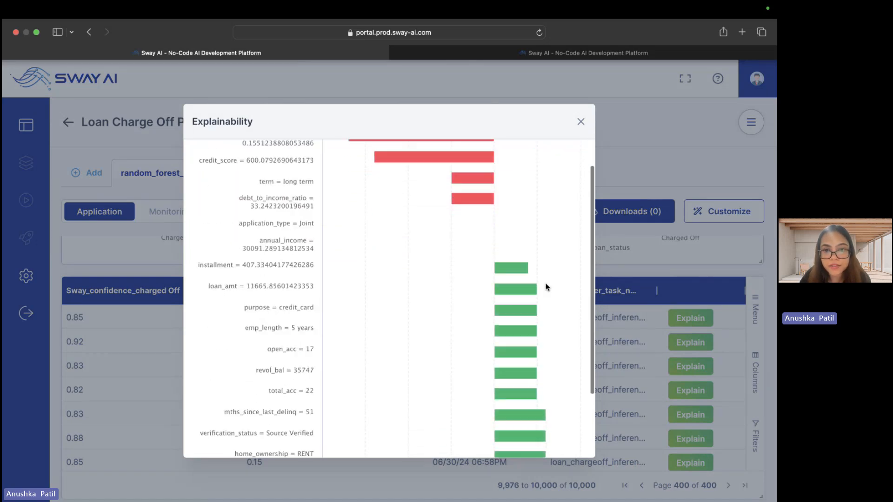
scroll(560, 274, "down", 3)
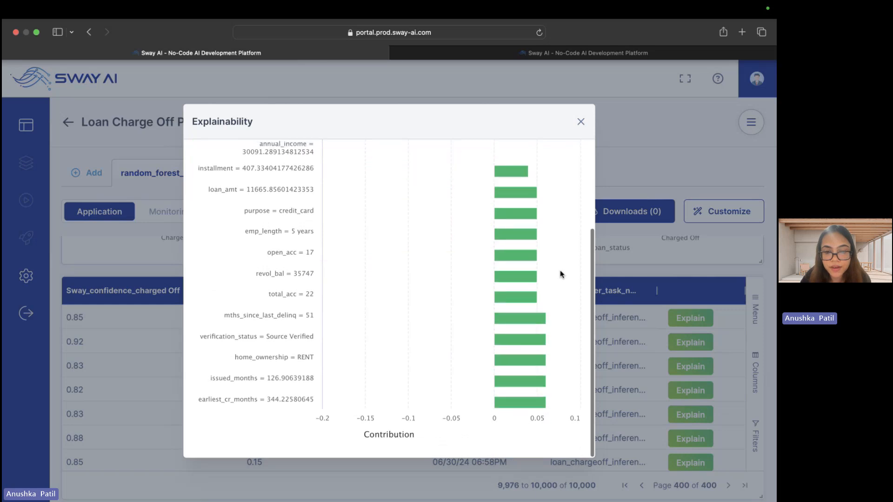
scroll(561, 274, "up", 6)
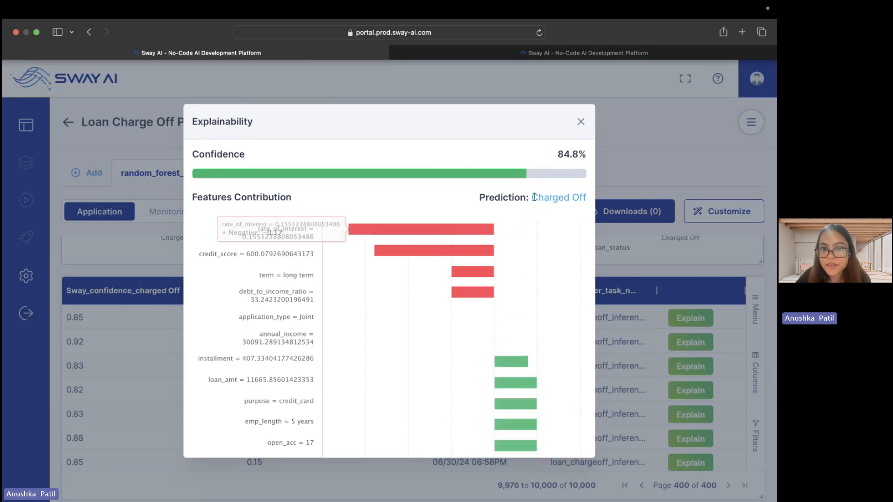
left_click(581, 121)
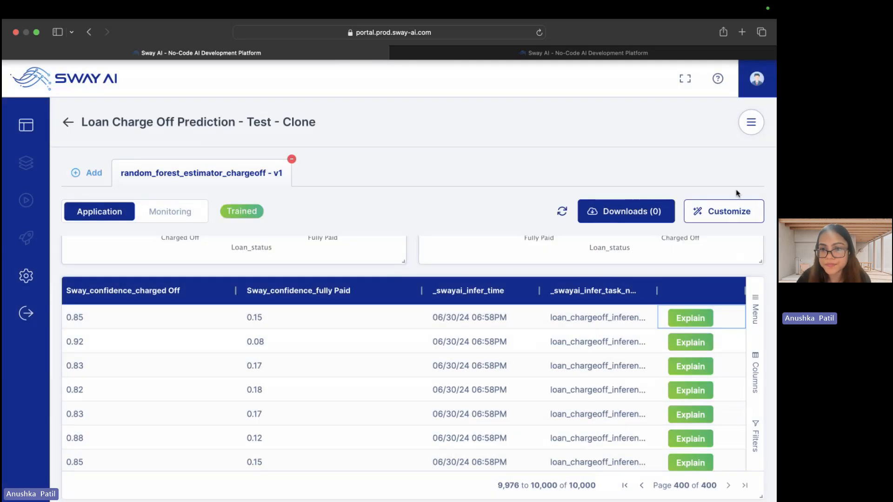
- Open the prediction table's options for editing, deleting or exporting to CSV
scroll(546, 298, "down", 1)
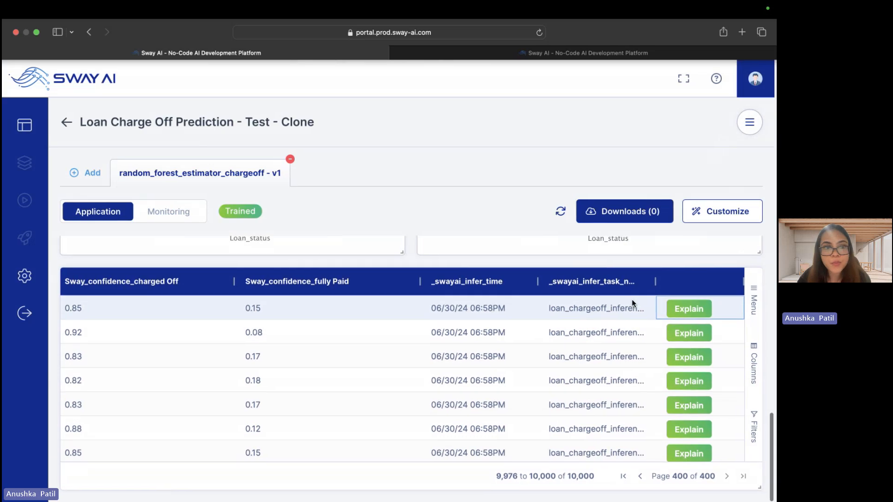
scroll(502, 362, "right", 5)
scroll(502, 363, "left", 3)
scroll(502, 363, "right", 10)
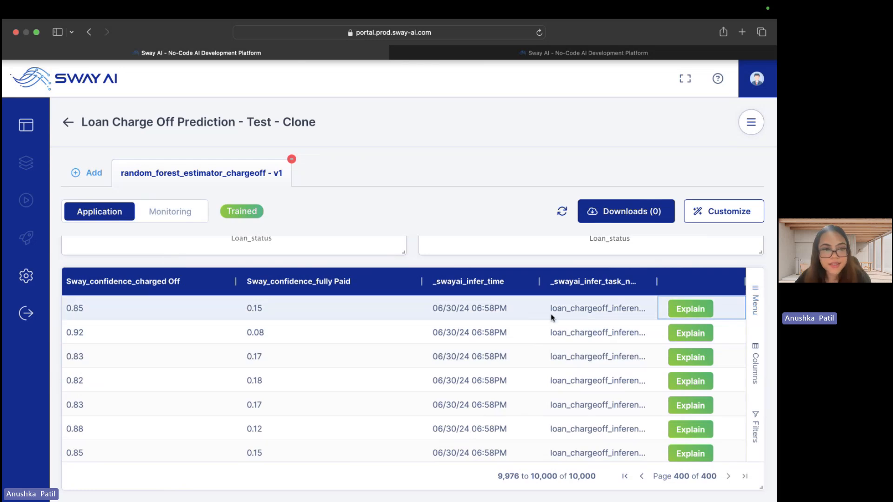
left_click(755, 294)
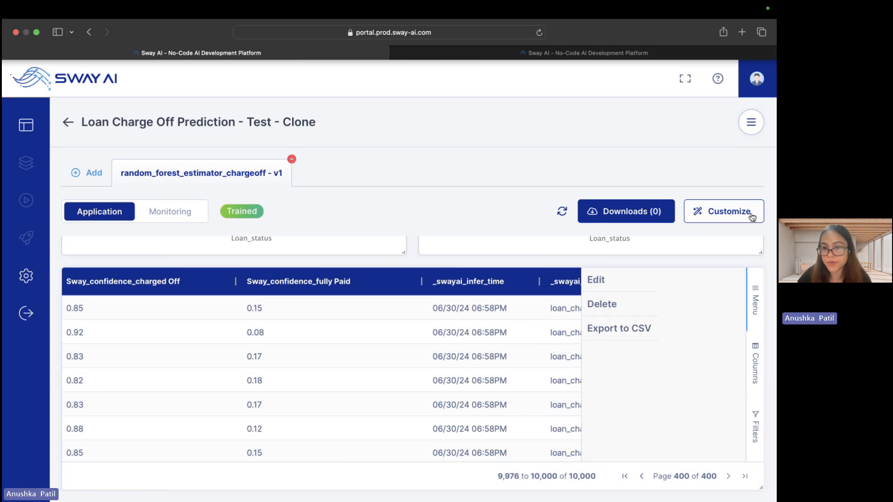
- Review the visualization types available for building a new dashboard widget and close the customization without creating one
scroll(541, 259, "up", 2)
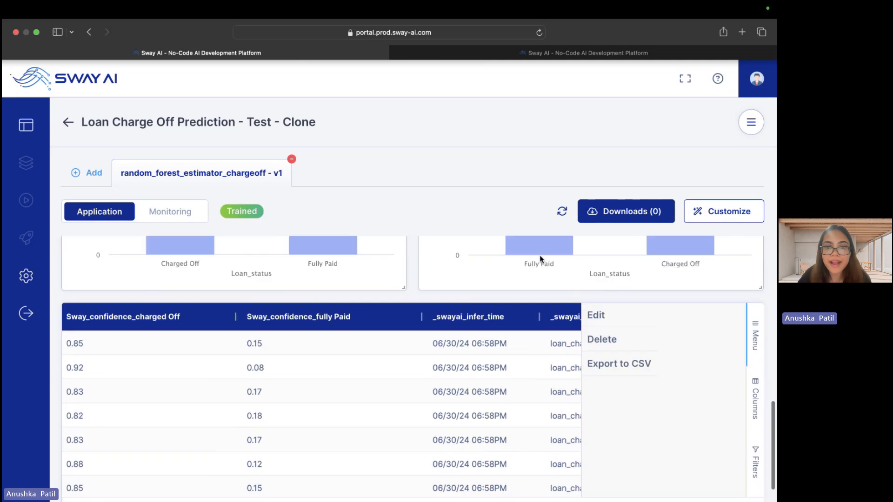
scroll(541, 259, "up", 5)
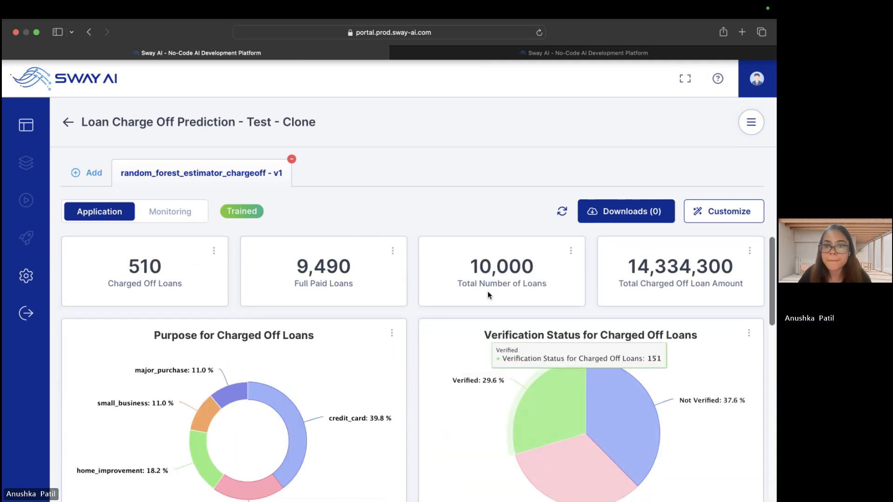
left_click(731, 217)
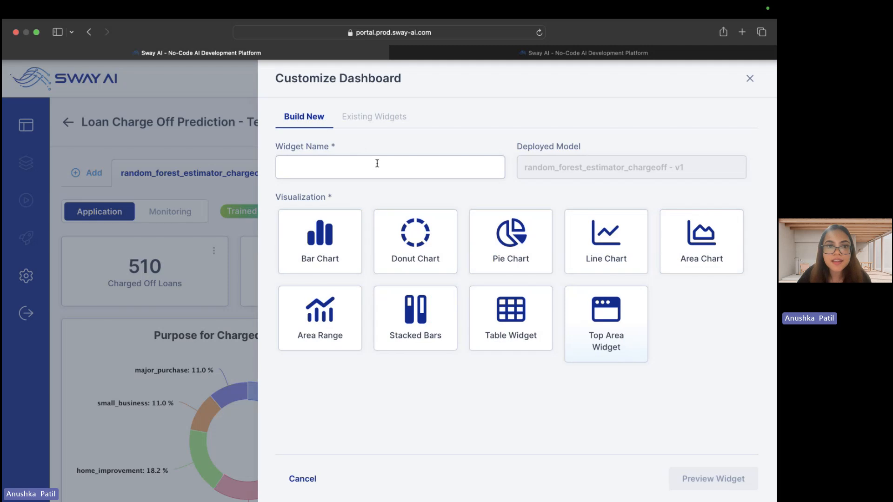
left_click(377, 163)
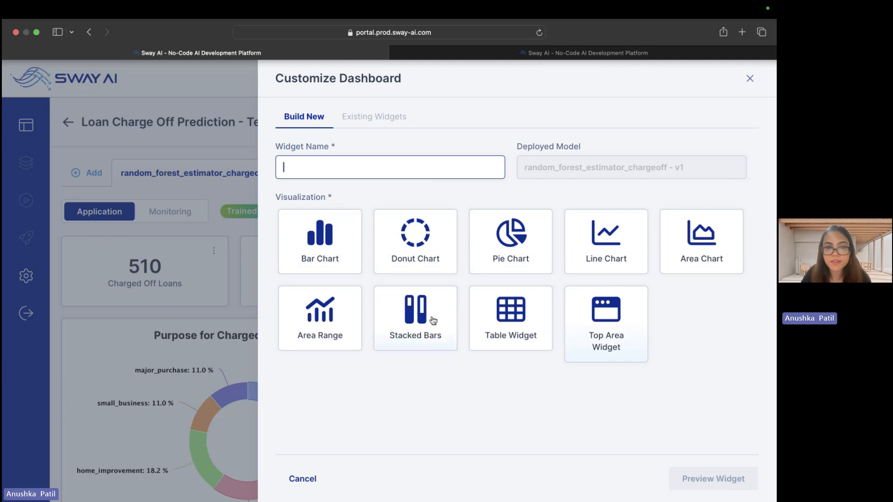
left_click(747, 78)
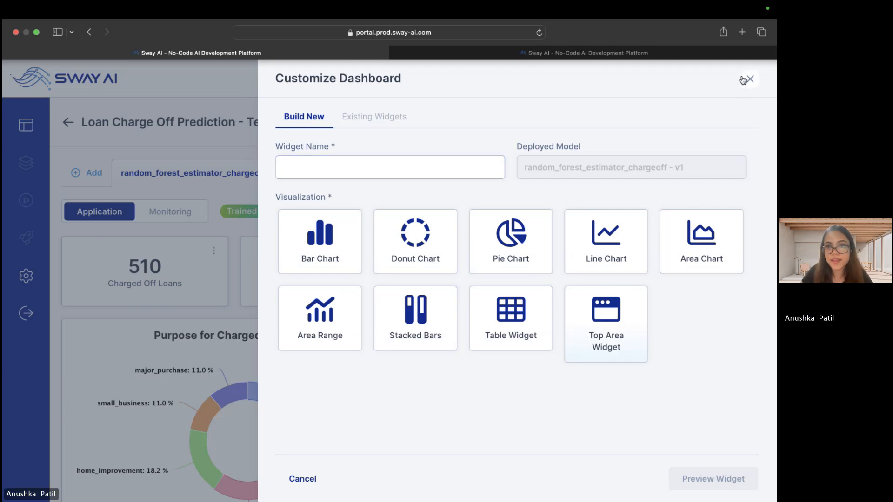